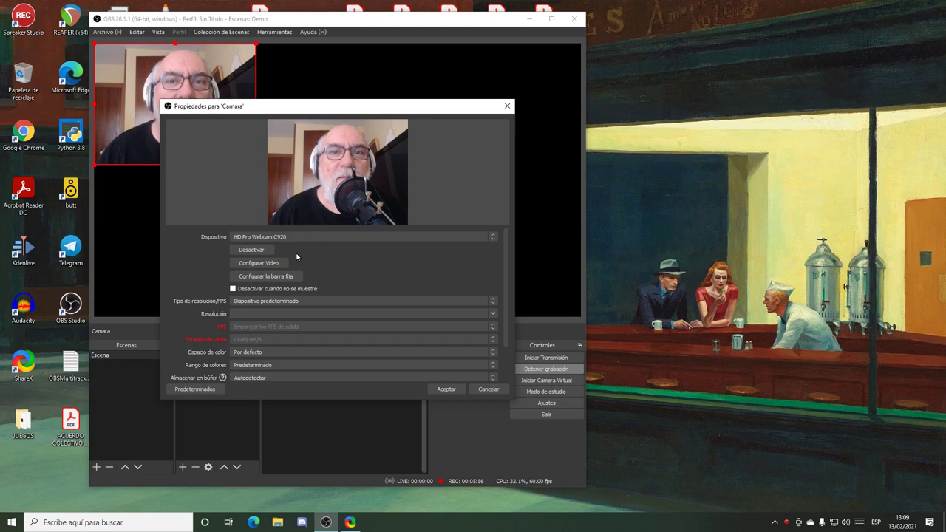
# Step: Accept the Camara source's properties, shrink its image to about half size and place it in the canvas's lower-left corner
pyautogui.click(445, 390)
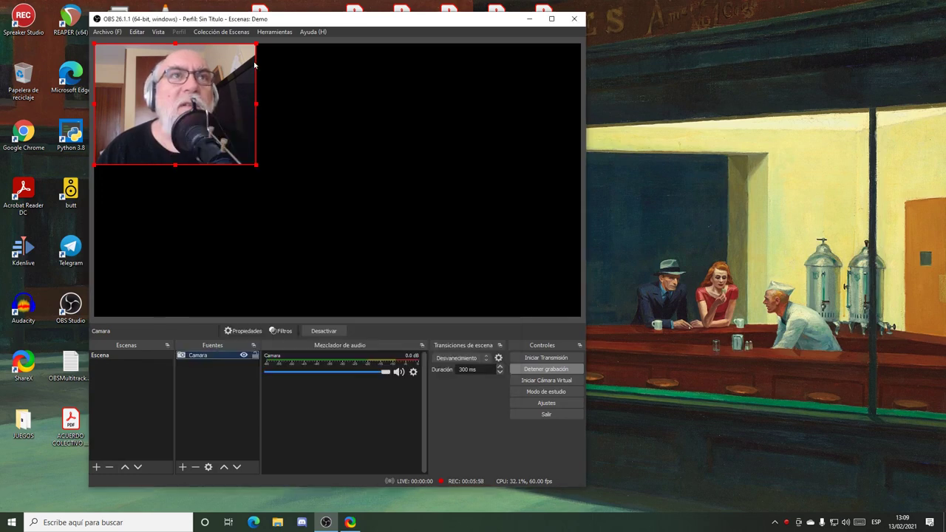
pyautogui.moveTo(256, 43); pyautogui.dragTo(175, 101)
pyautogui.moveTo(118, 146); pyautogui.dragTo(126, 294)
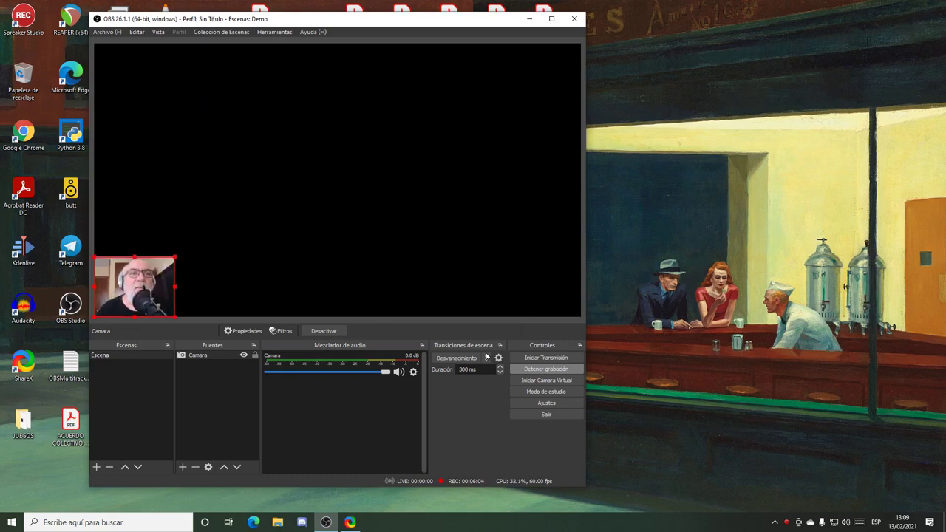
# Step: Launch the Atic Atac game and place its window on the free desktop area beside OBS
pyautogui.click(147, 522)
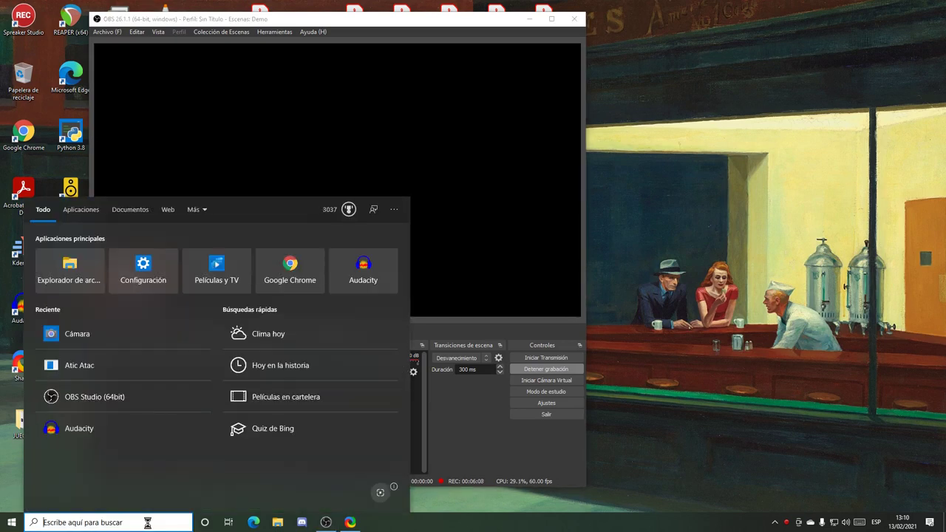
pyautogui.write('atic')
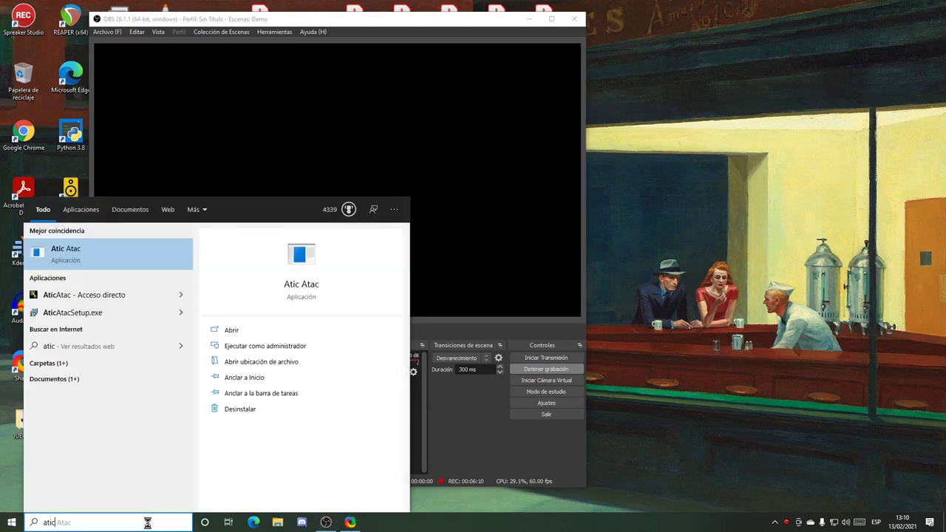
pyautogui.click(72, 258)
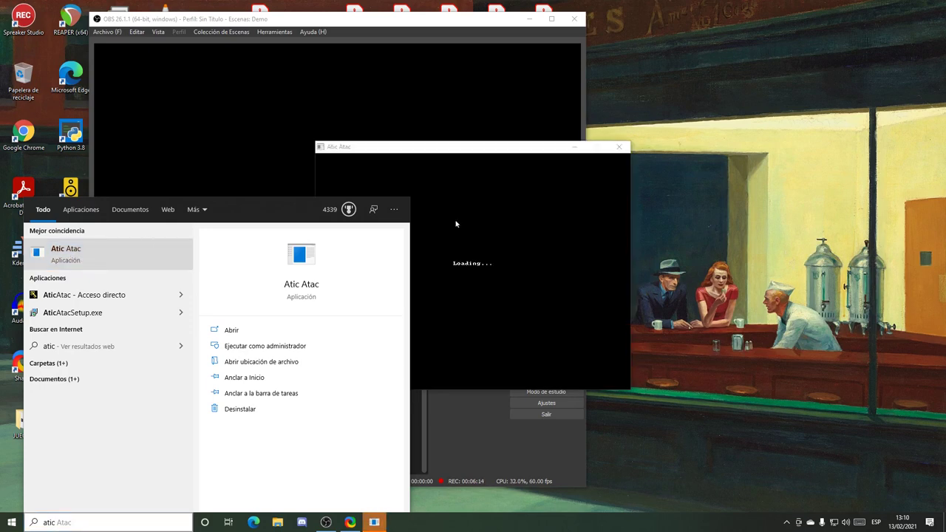
pyautogui.click(848, 168)
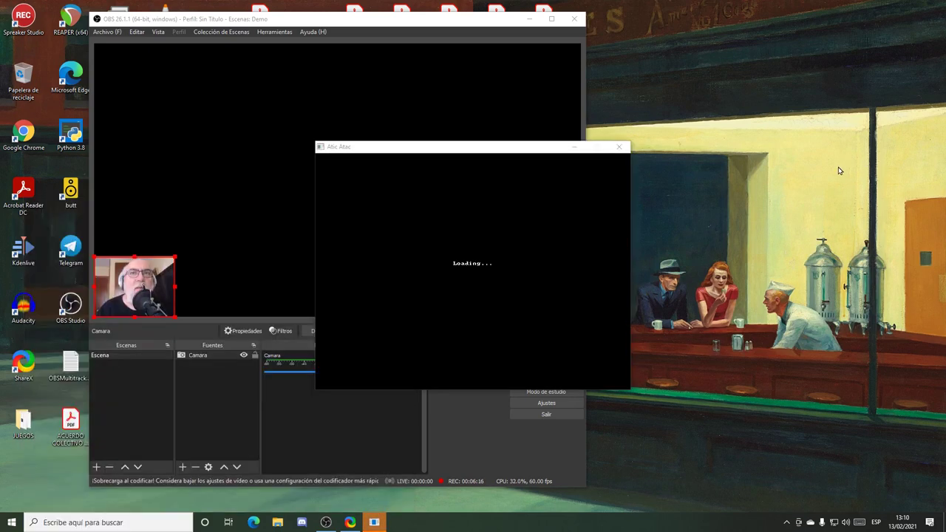
pyautogui.moveTo(425, 151); pyautogui.dragTo(706, 20)
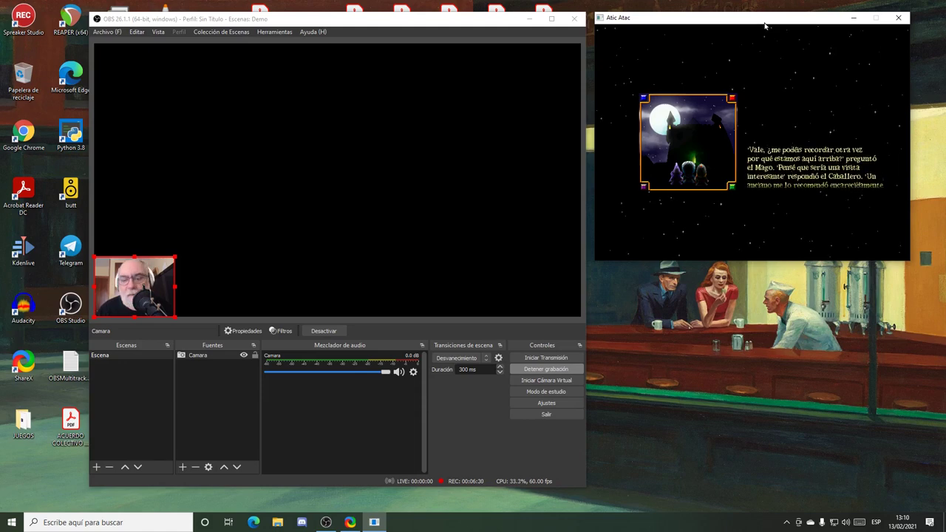
# Step: Stop the current recording and add a window capture source named AticAtac that captures the Atic Atac game window
pyautogui.hotkey('ctrl', 'shift', 'r')
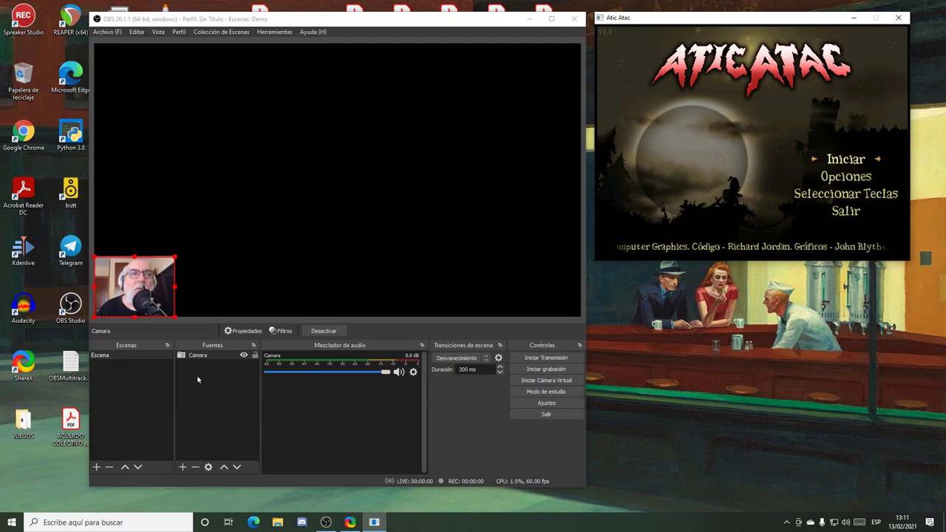
pyautogui.click(182, 467)
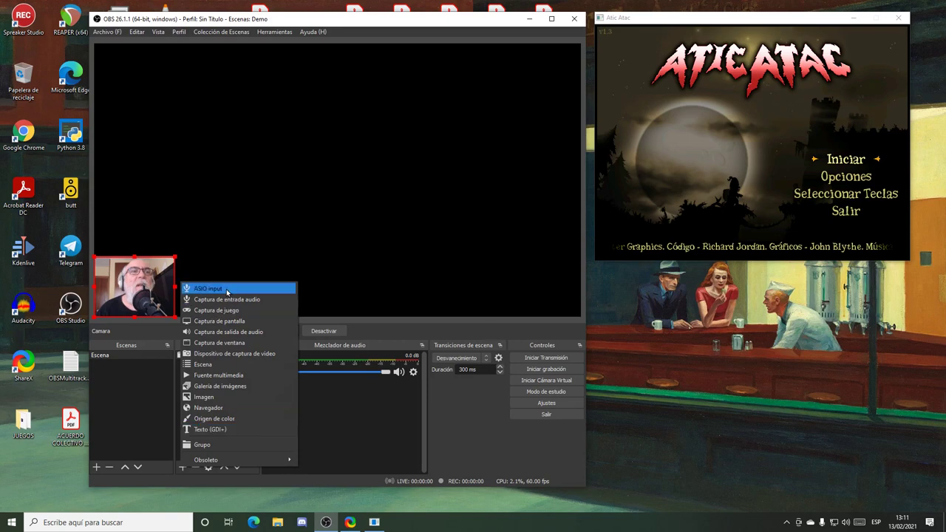
pyautogui.click(239, 343)
pyautogui.write('AticAtac')
pyautogui.click(355, 323)
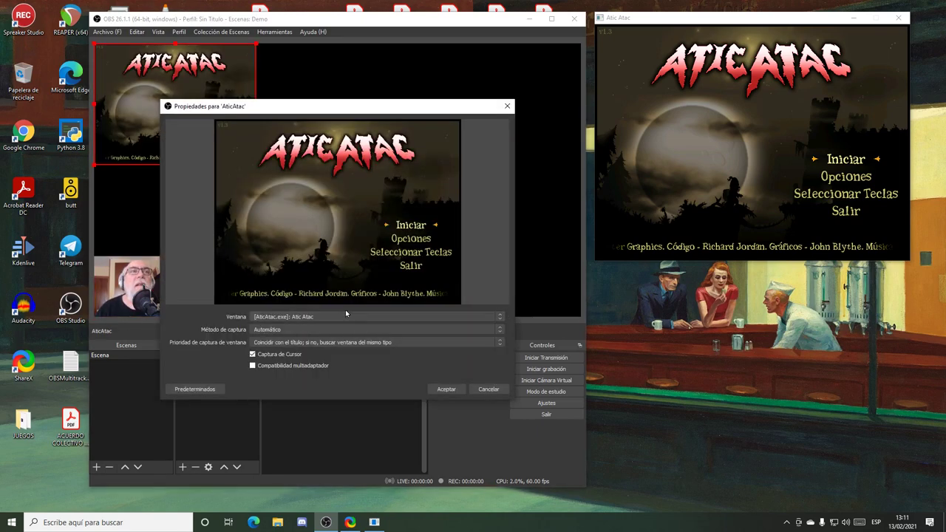
pyautogui.click(448, 390)
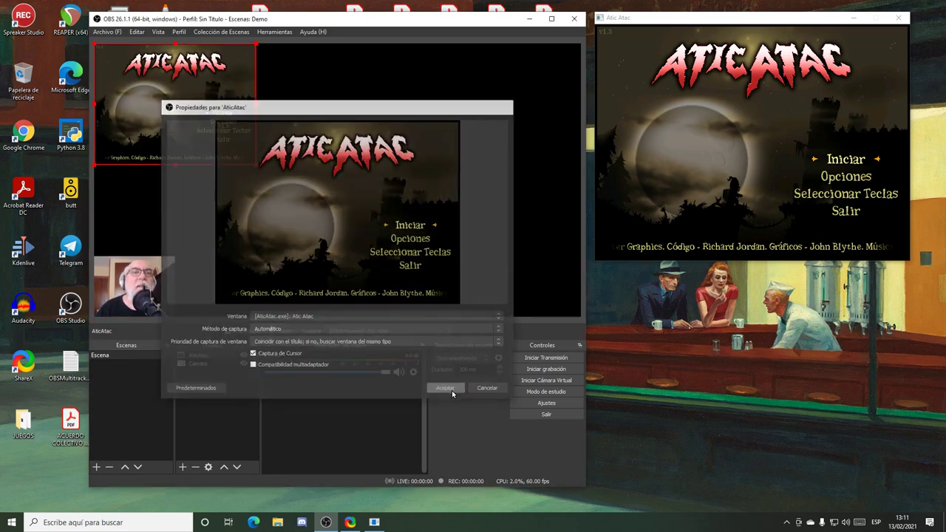
# Step: Fit the AticAtac source to the whole canvas and raise the Camara source above it
pyautogui.hotkey('ctrl', 'f')
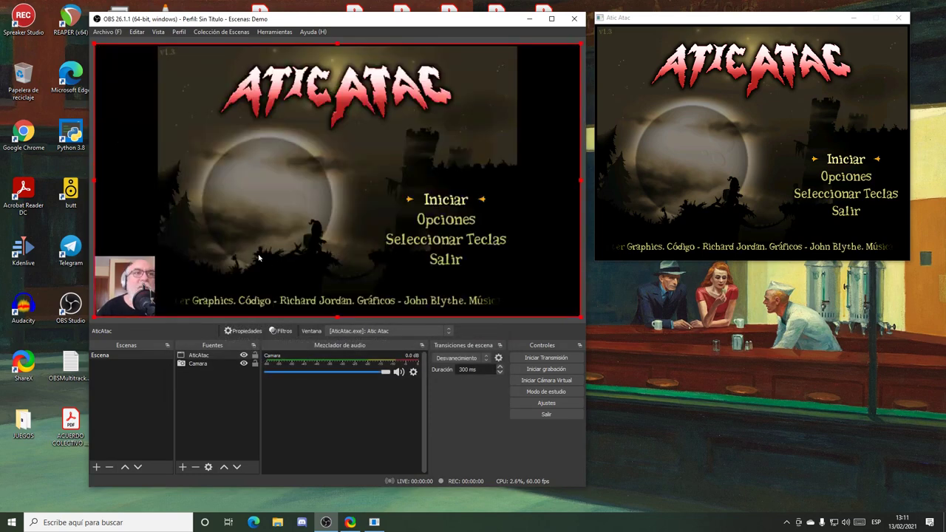
pyautogui.click(197, 363)
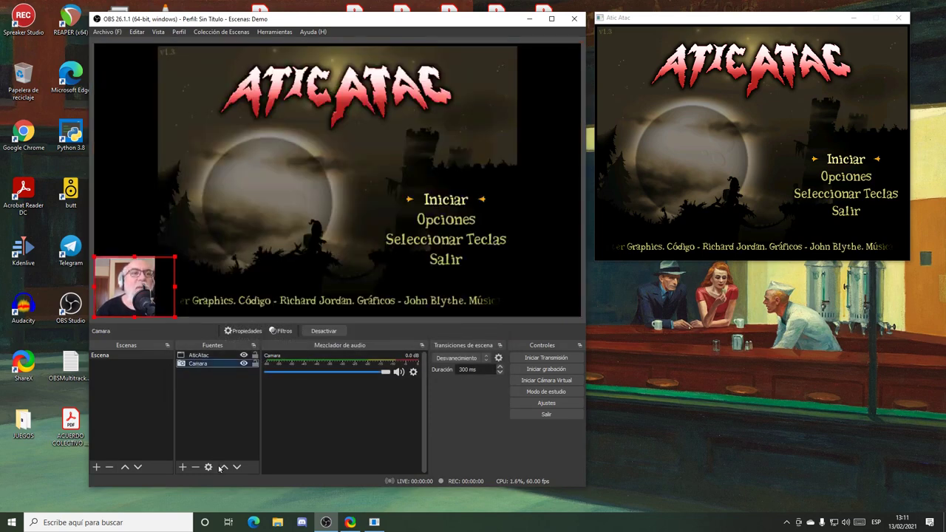
pyautogui.click(224, 467)
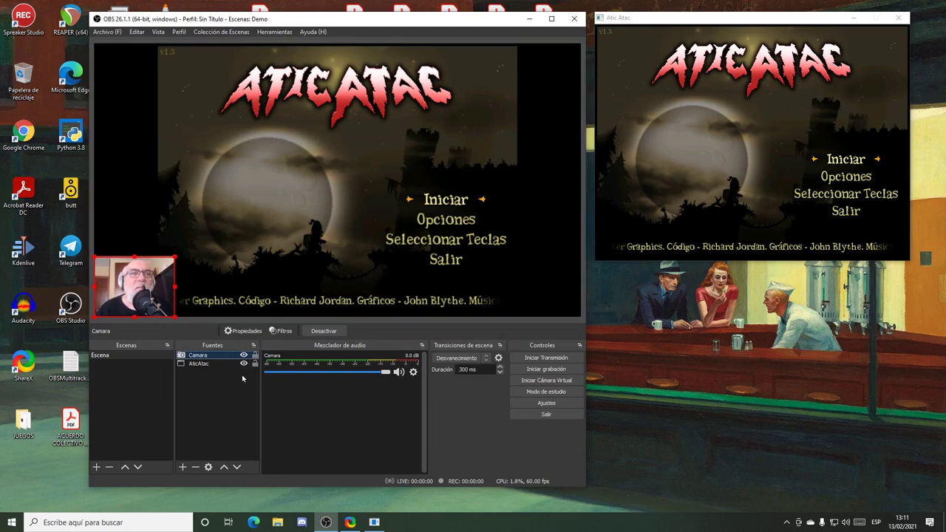
# Step: Hide the Camara audio channel from the audio mixer and deselect the source
pyautogui.click(413, 373)
pyautogui.click(431, 404)
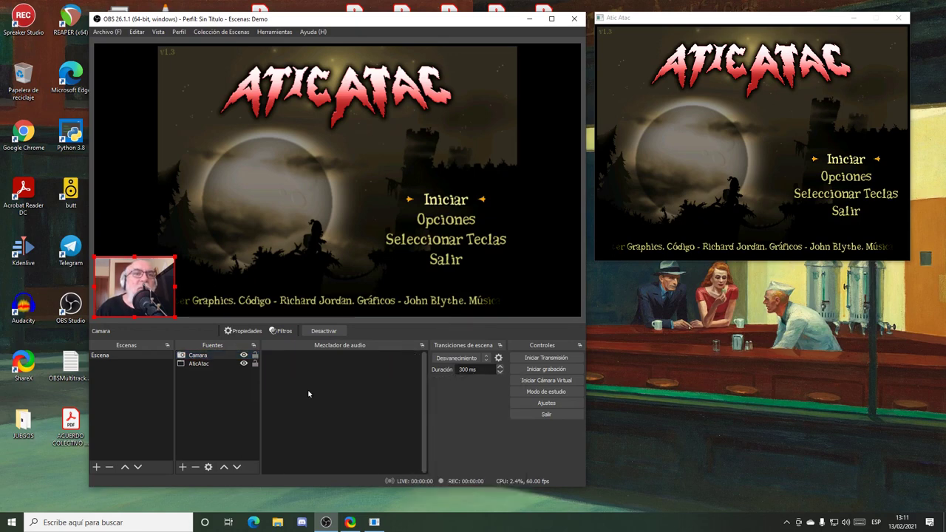
pyautogui.click(213, 421)
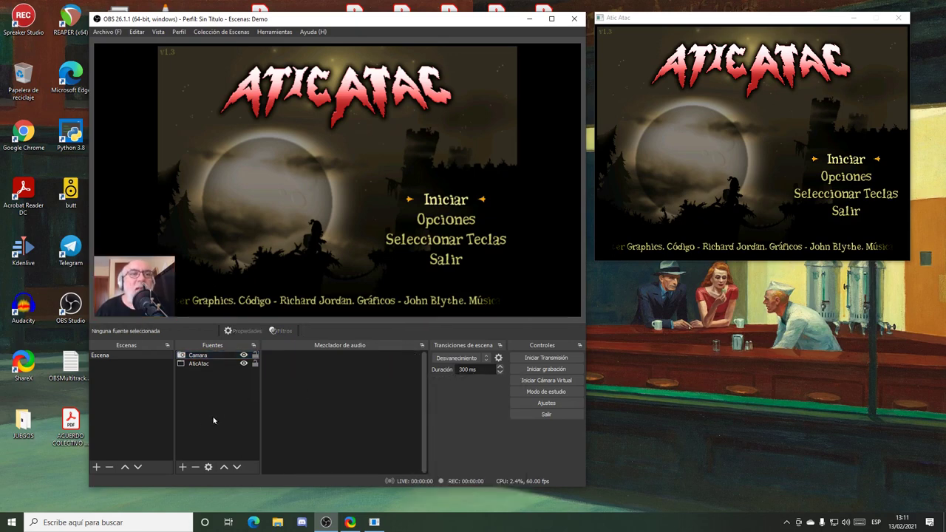
# Step: Add an audio input capture source named Microfono using the device IN 1-2 (BEHRINGER UMC 202HD 192k)
pyautogui.click(184, 468)
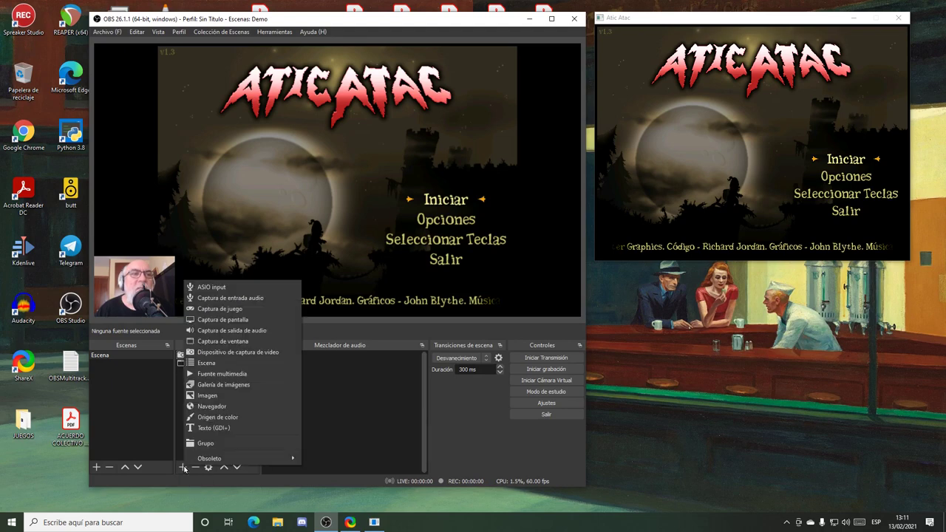
pyautogui.click(270, 300)
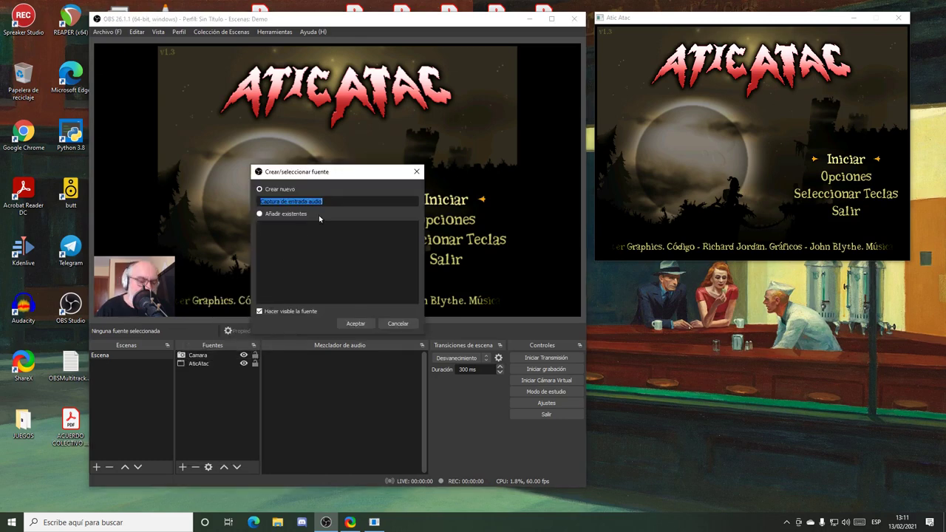
pyautogui.write('Microfofo')
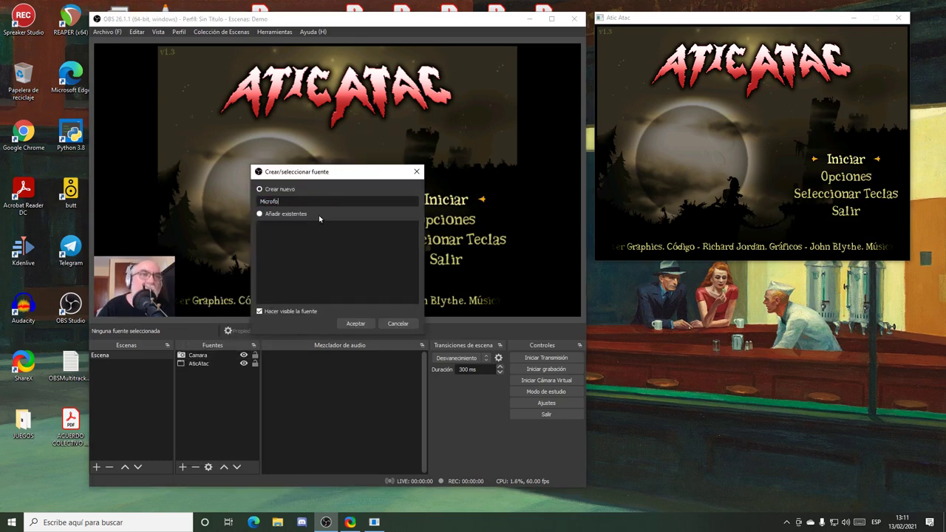
pyautogui.press('BackSpace')
pyautogui.press('BackSpace')
pyautogui.write('no')
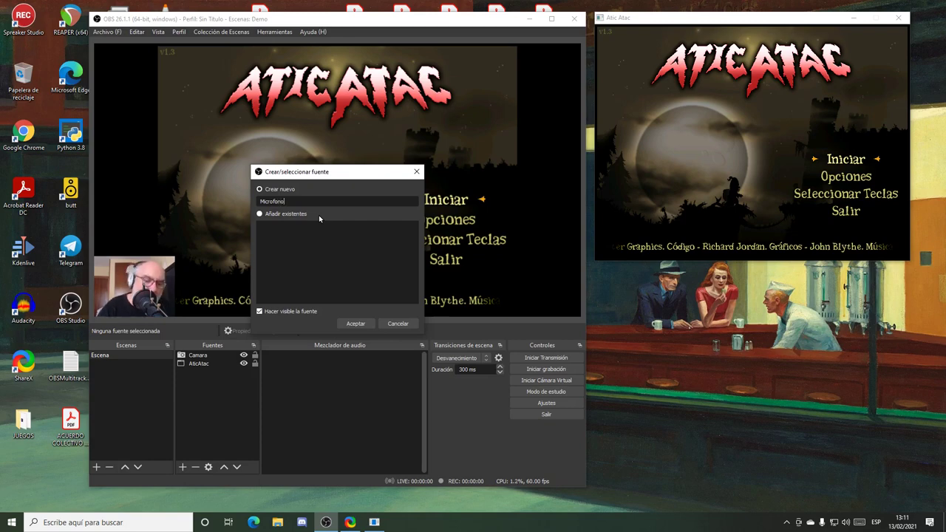
pyautogui.click(356, 325)
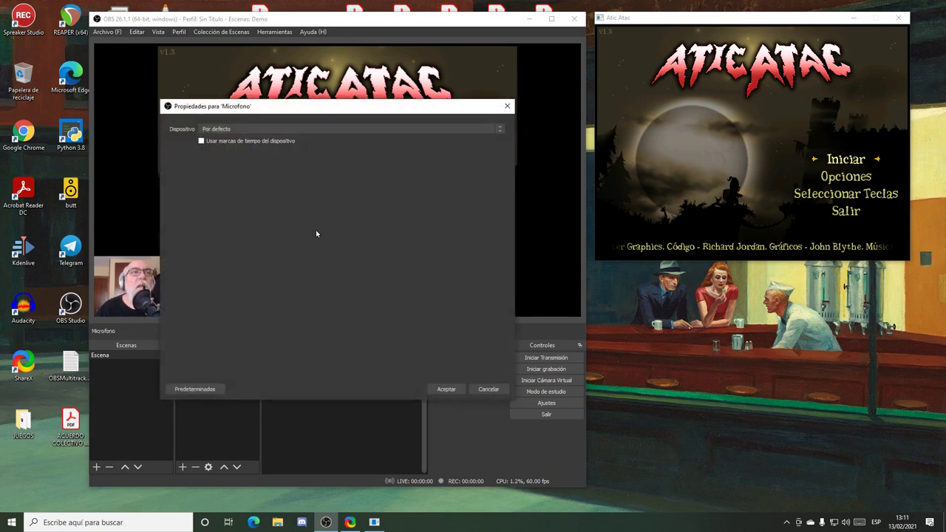
pyautogui.click(295, 131)
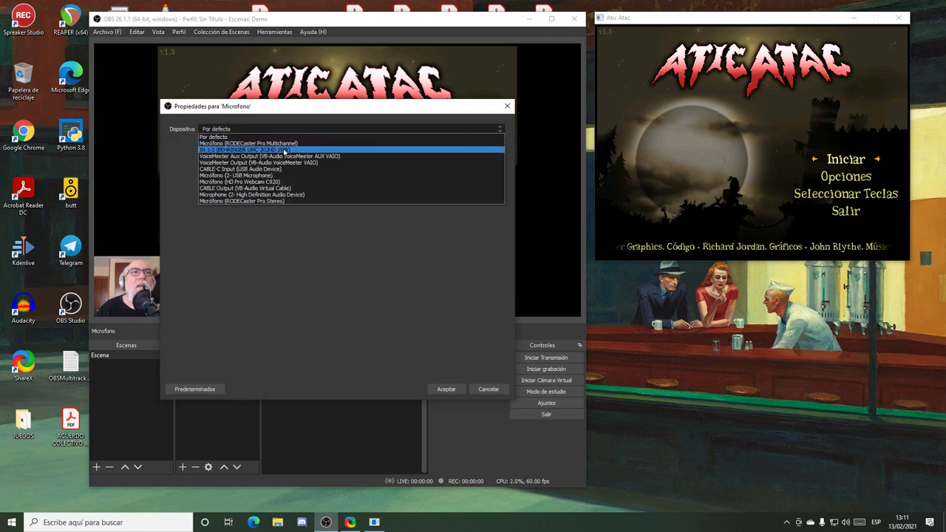
pyautogui.click(285, 150)
pyautogui.click(446, 389)
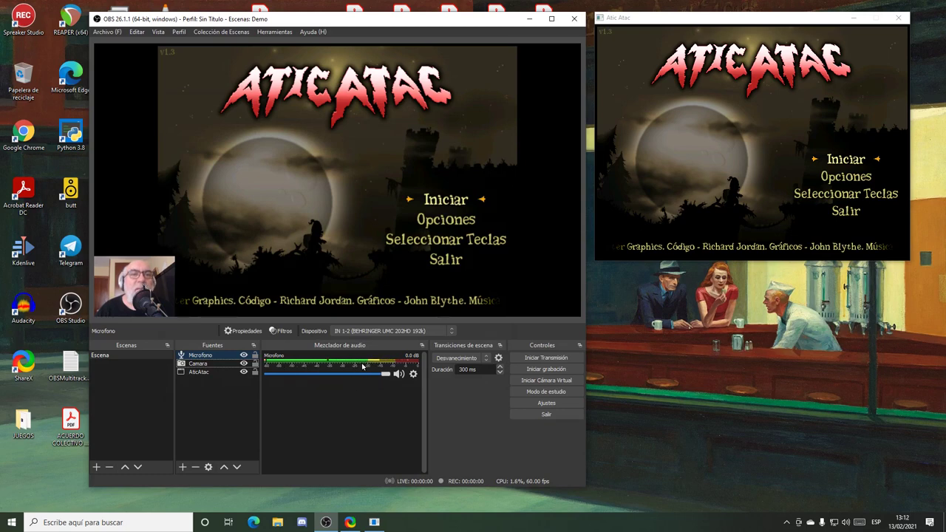
# Step: Set the Microfono source to mono in the advanced audio properties
pyautogui.click(414, 375)
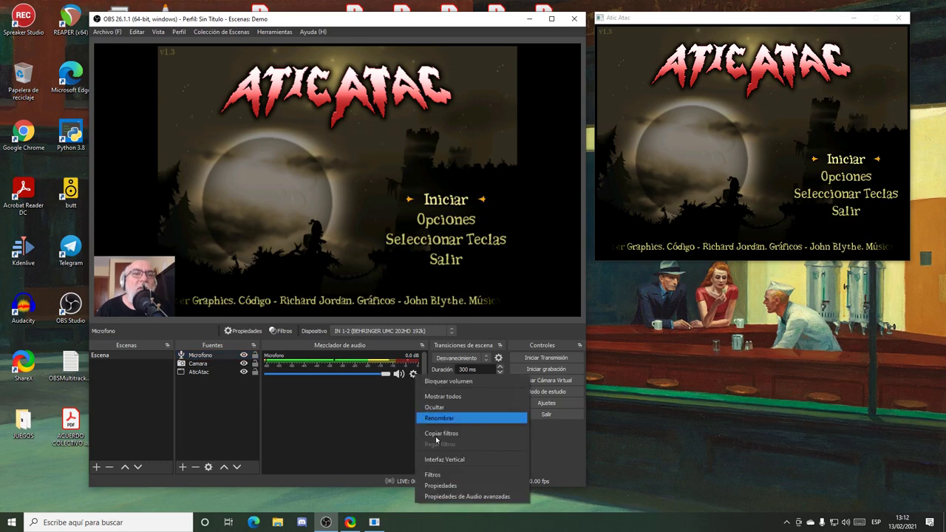
pyautogui.click(454, 498)
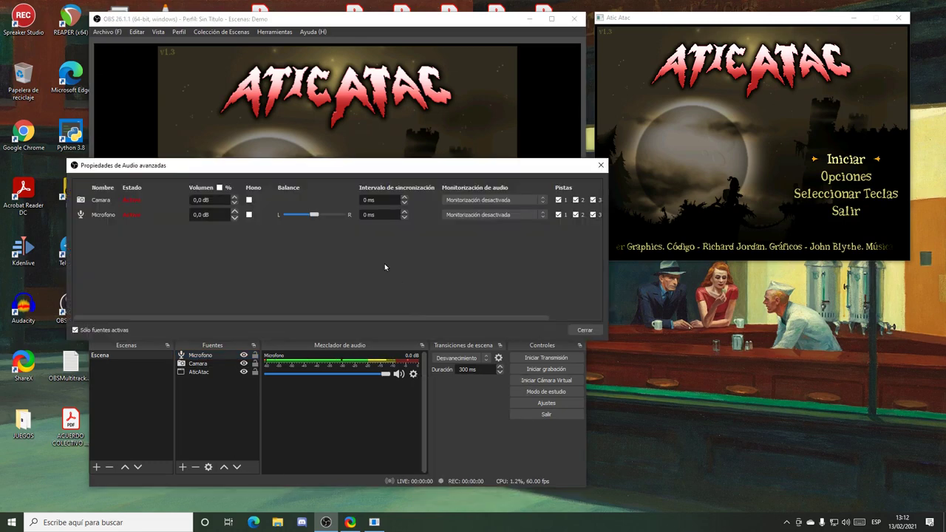
pyautogui.click(250, 215)
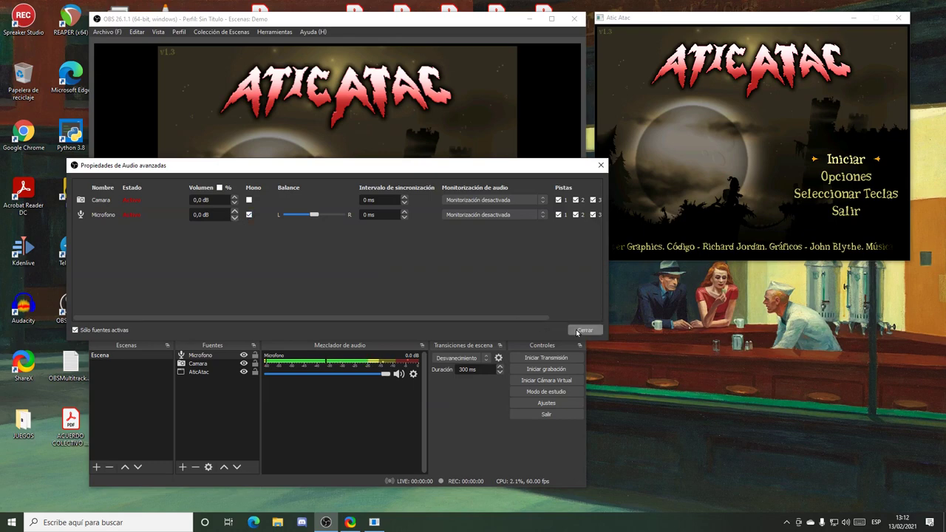
pyautogui.click(601, 165)
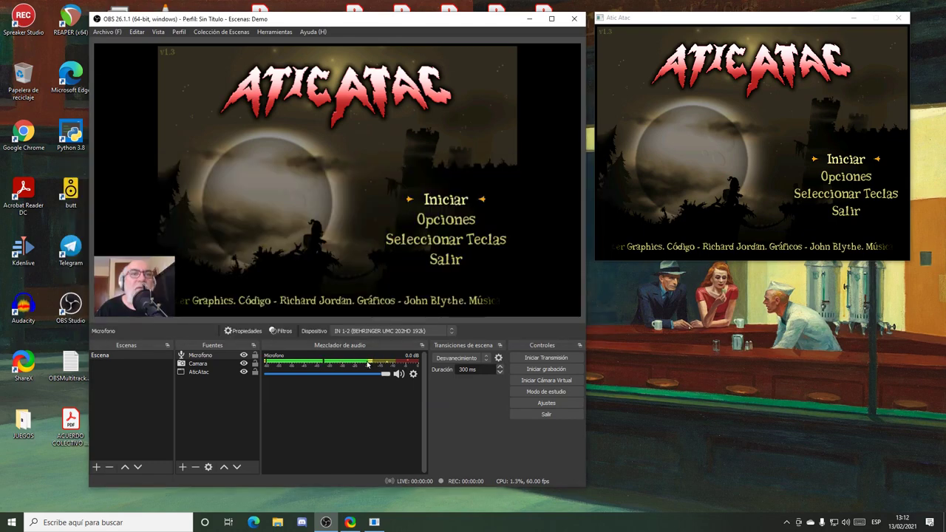
# Step: Add an audio output capture source named AudioPC using the device OUT 1-2 (BEHRINGER UMC 202HD 192k)
pyautogui.click(182, 467)
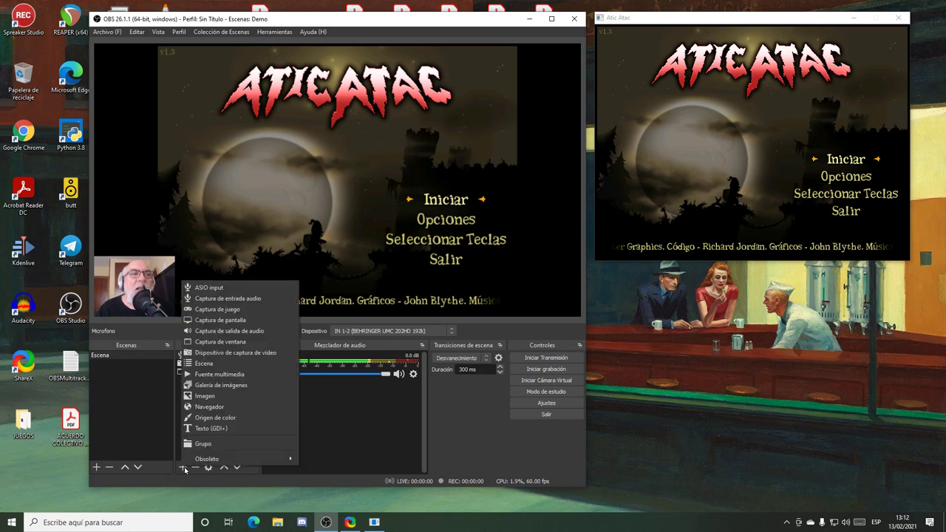
pyautogui.click(263, 332)
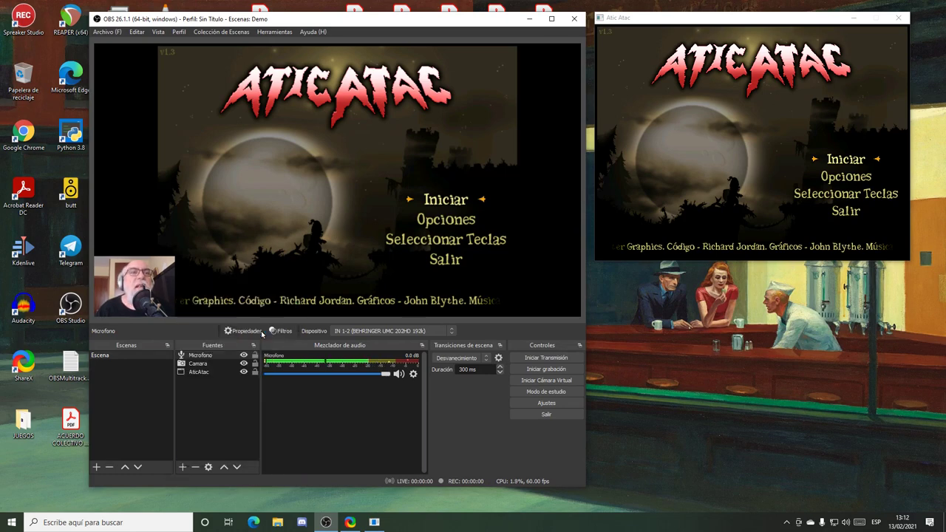
pyautogui.write('AudioPC')
pyautogui.click(360, 325)
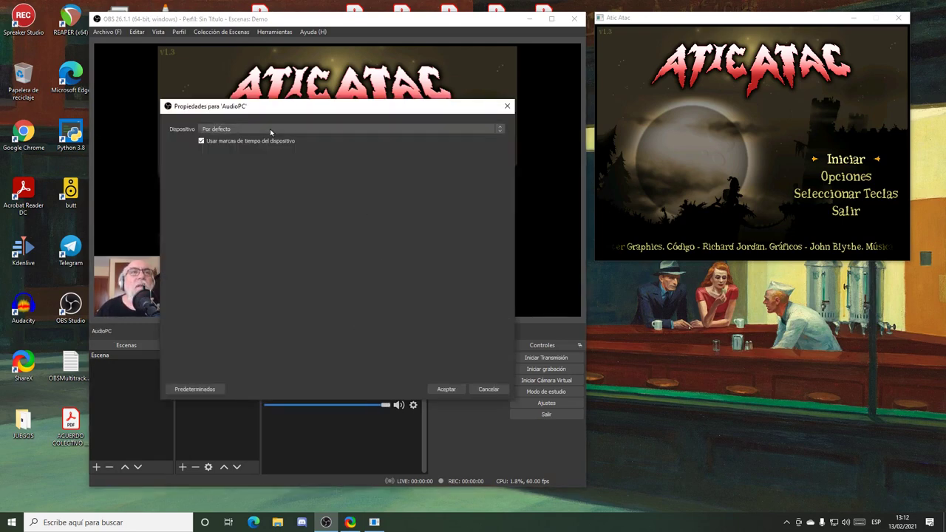
pyautogui.click(270, 129)
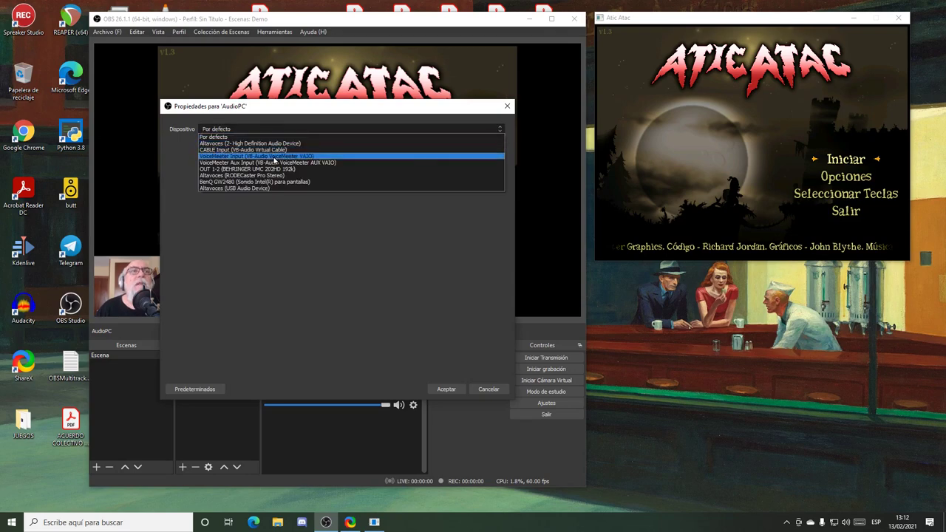
pyautogui.click(276, 169)
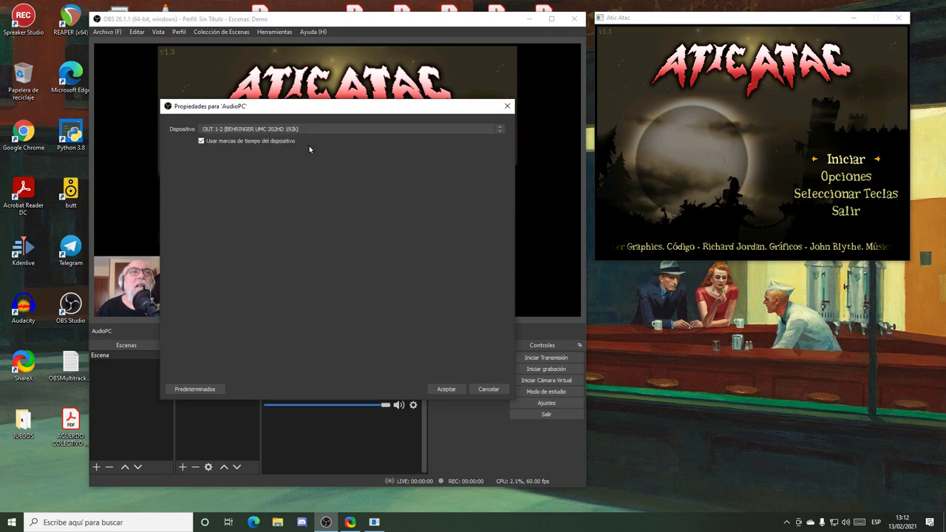
pyautogui.click(446, 390)
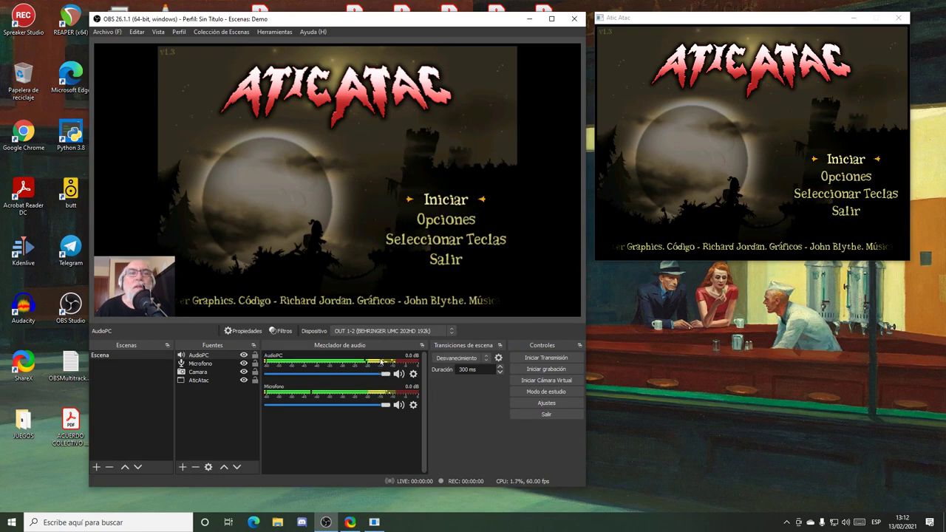
# Step: Start a new recording and mute the AudioPC channel in the audio mixer
pyautogui.click(539, 369)
pyautogui.click(399, 375)
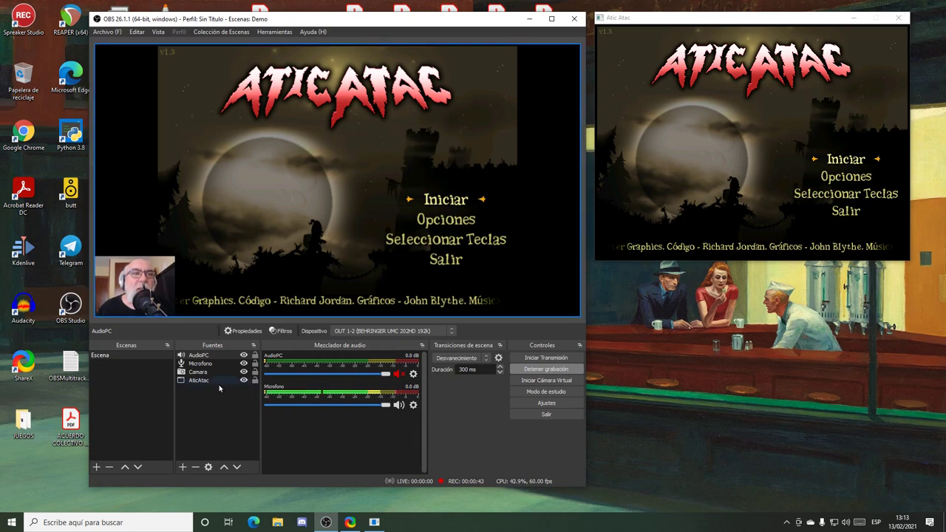
# Step: Add an Expansor audio filter to the Microfono source, keeping the default filter name
pyautogui.click(205, 365)
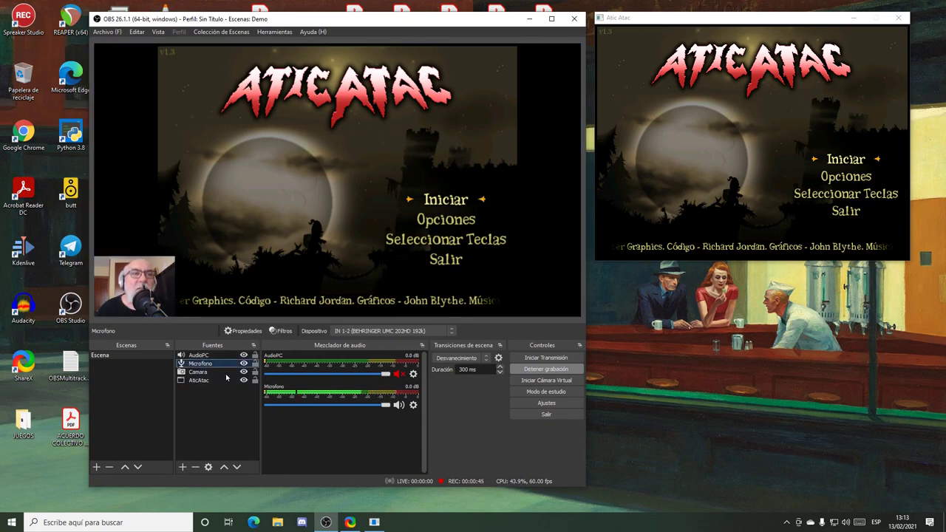
pyautogui.click(283, 332)
pyautogui.click(135, 426)
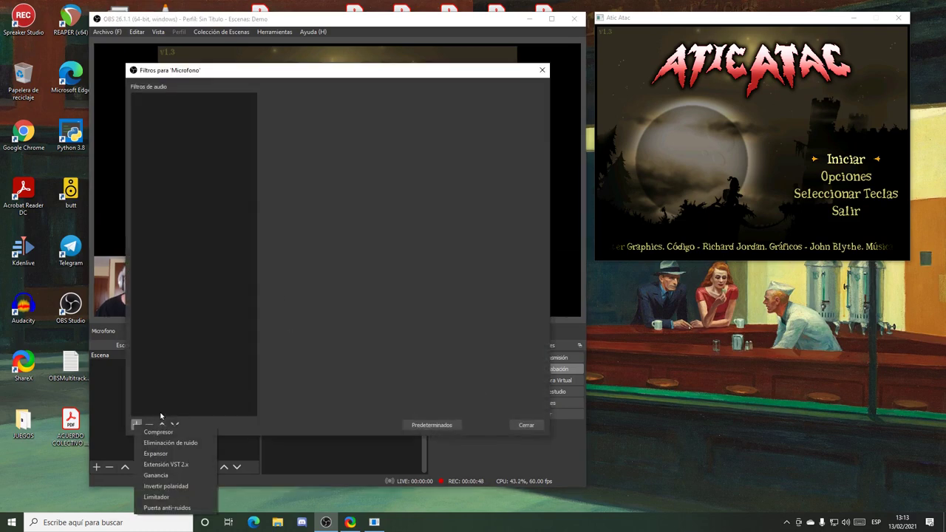
pyautogui.click(177, 455)
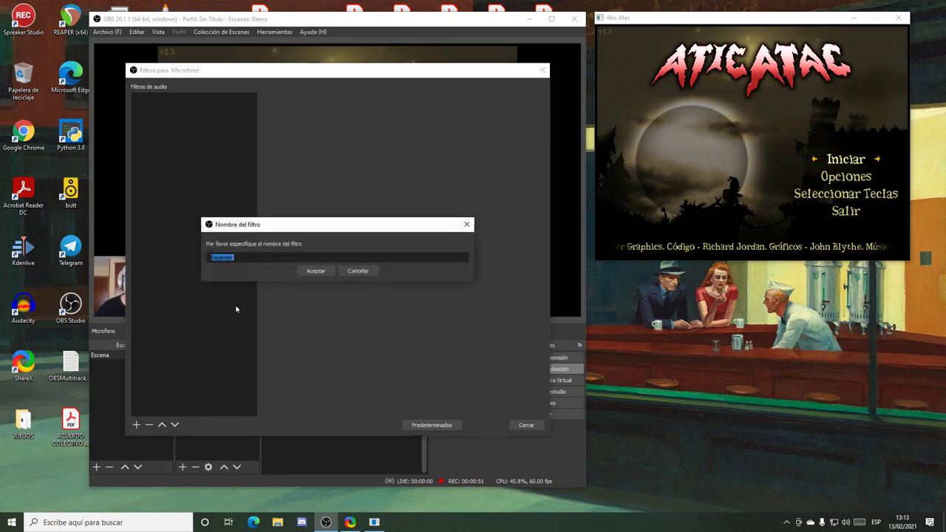
pyautogui.click(313, 271)
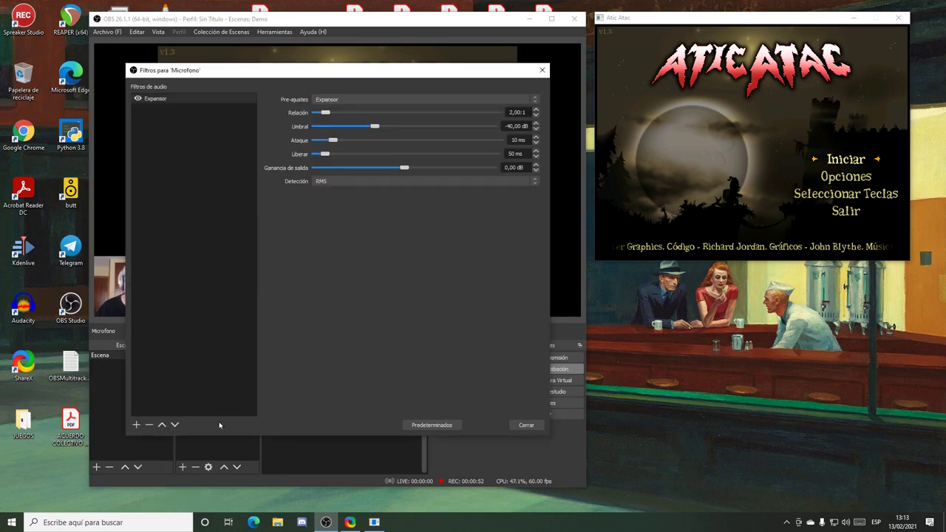
# Step: Add a Limitador filter to the Microfono source and set its threshold to -10 dB
pyautogui.click(136, 425)
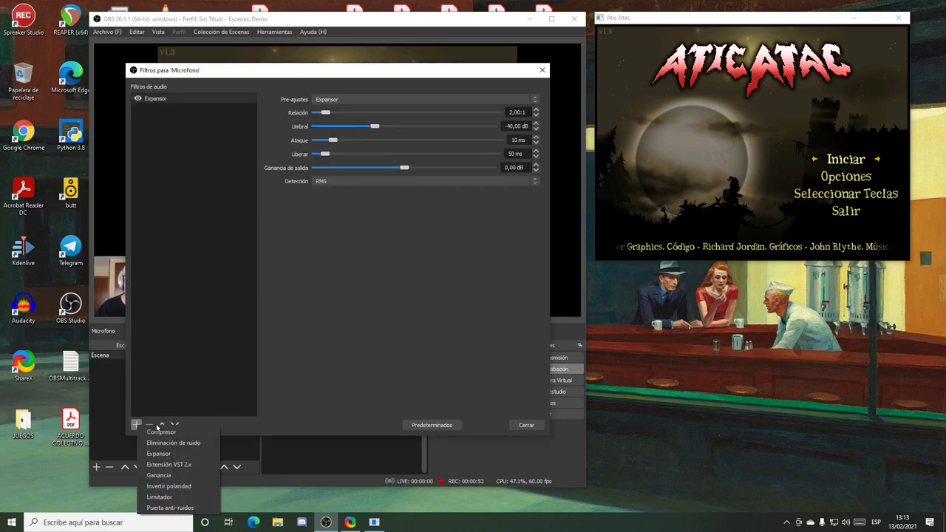
pyautogui.click(176, 499)
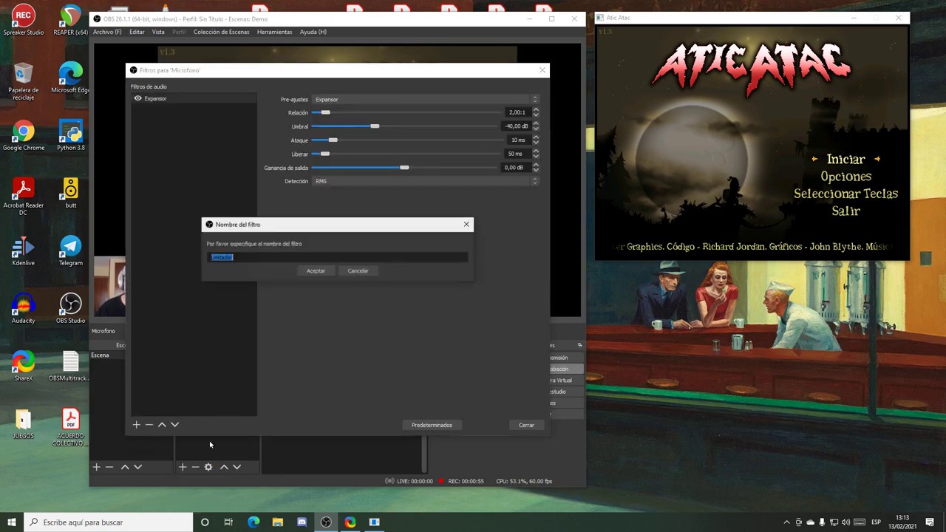
pyautogui.click(314, 270)
pyautogui.moveTo(426, 71); pyautogui.dragTo(589, 63)
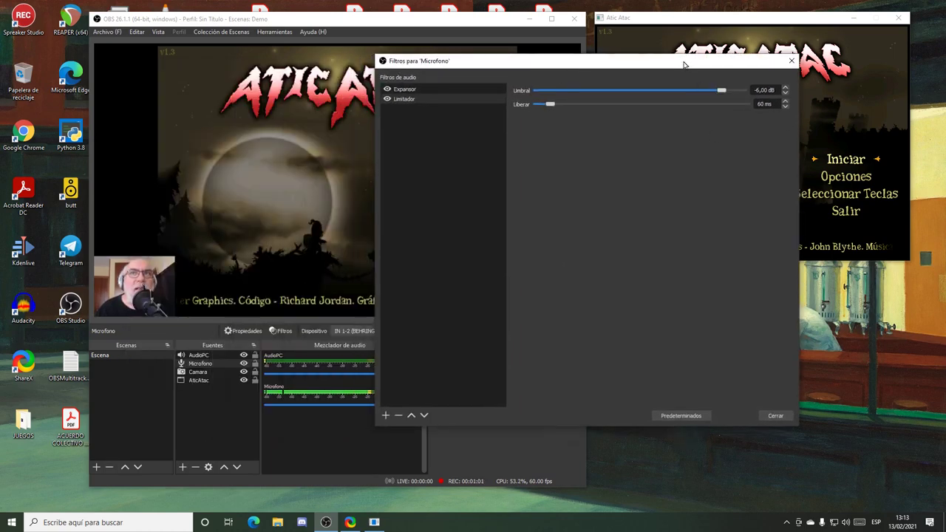
pyautogui.moveTo(685, 62); pyautogui.dragTo(763, 56)
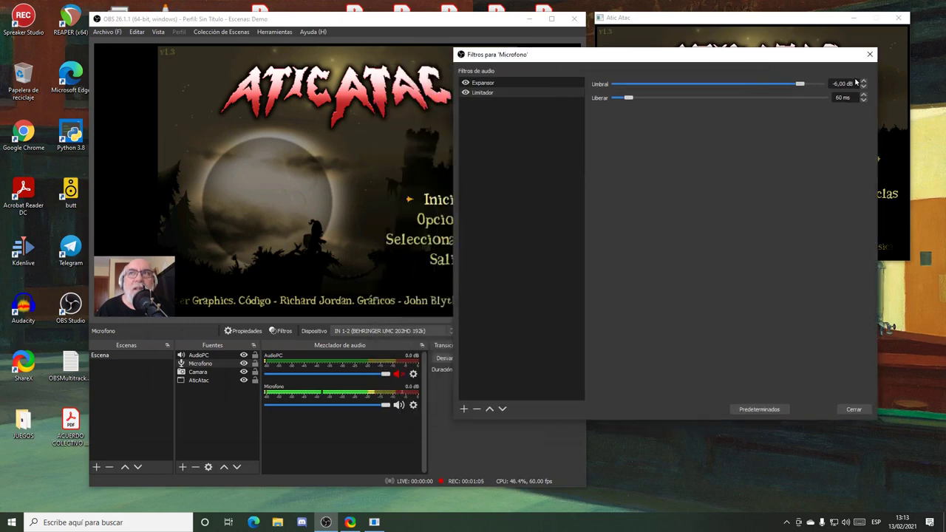
pyautogui.press('End')
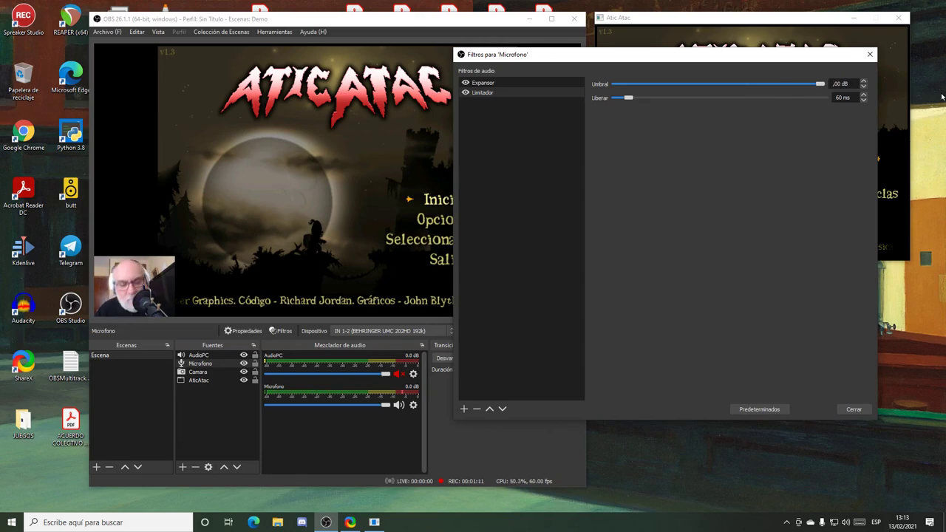
pyautogui.write('-10')
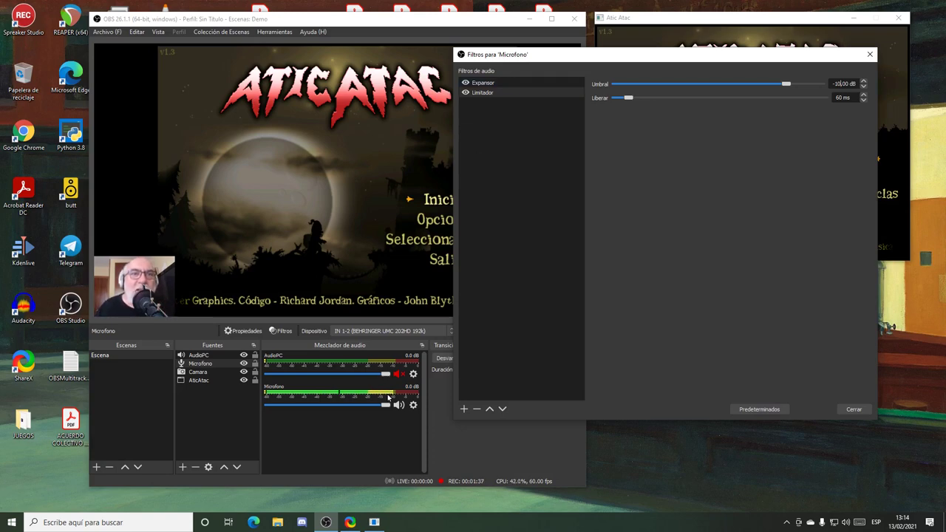
# Step: Raise the output gain of the Microfono source's Expansor filter to 10.40 dB and close the filters window
pyautogui.click(506, 86)
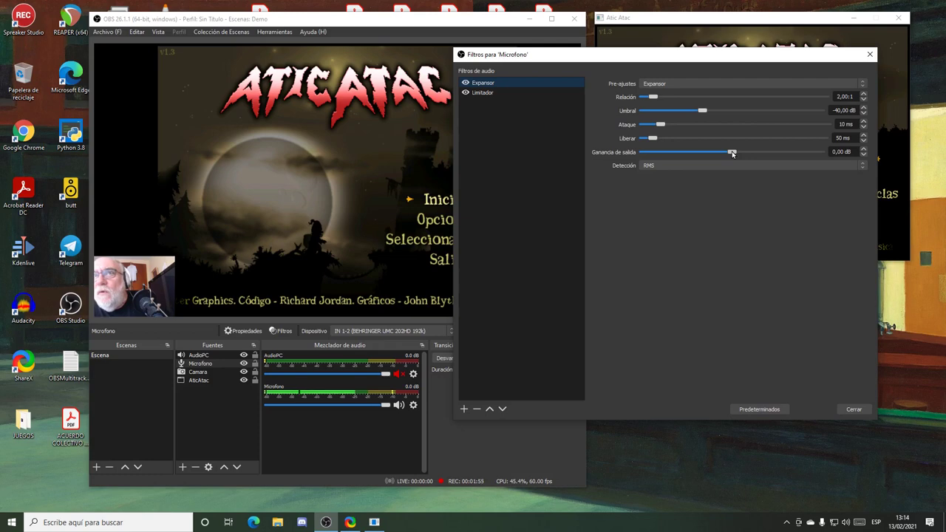
pyautogui.moveTo(733, 153); pyautogui.dragTo(760, 153)
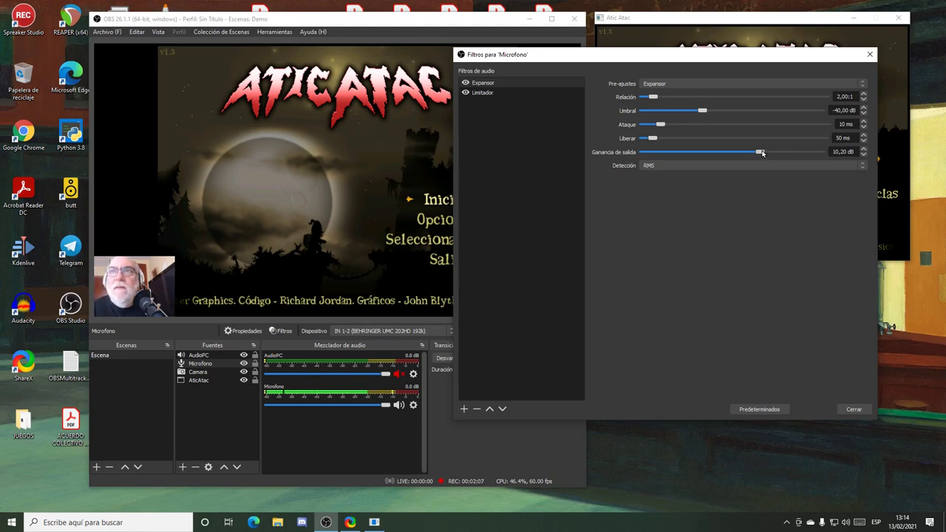
pyautogui.moveTo(762, 154); pyautogui.dragTo(763, 153)
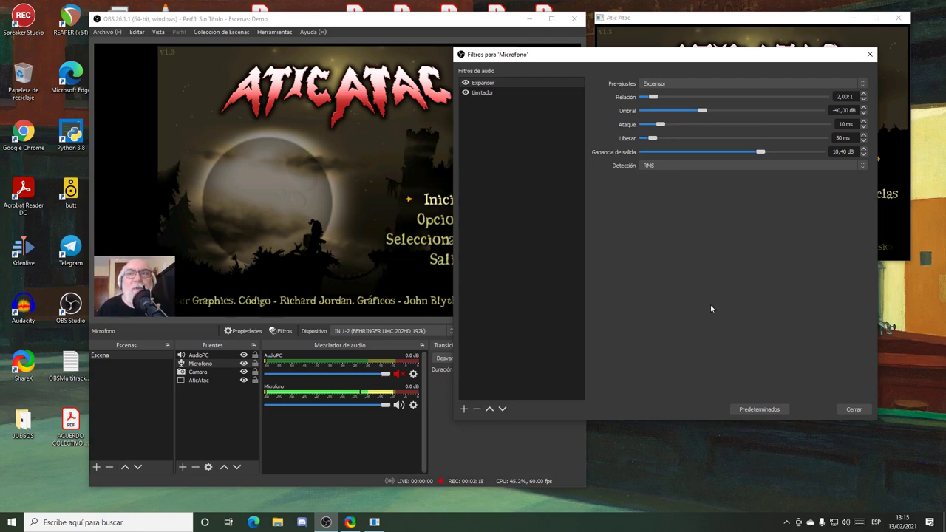
pyautogui.click(856, 409)
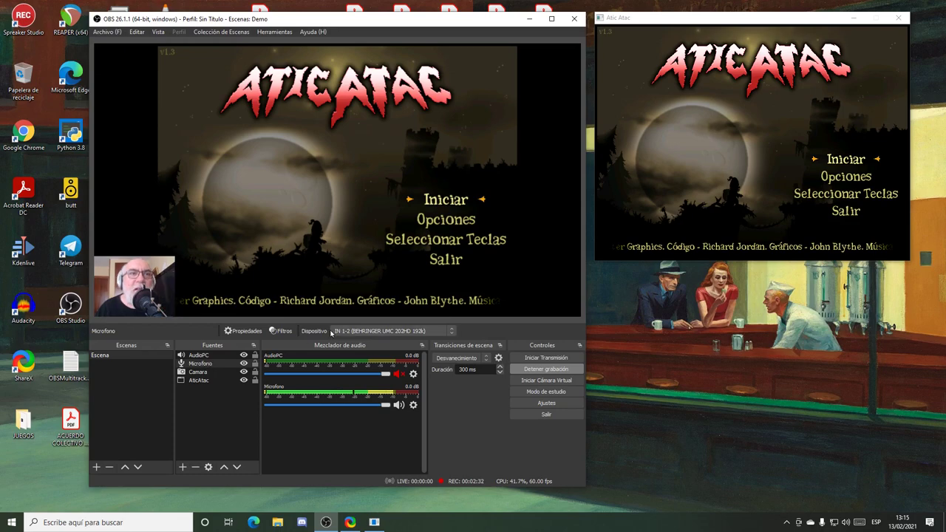
# Step: Review the Microfono source's filters, set the Expansor output gain to 9.10 dB, and close the filters window
pyautogui.click(281, 331)
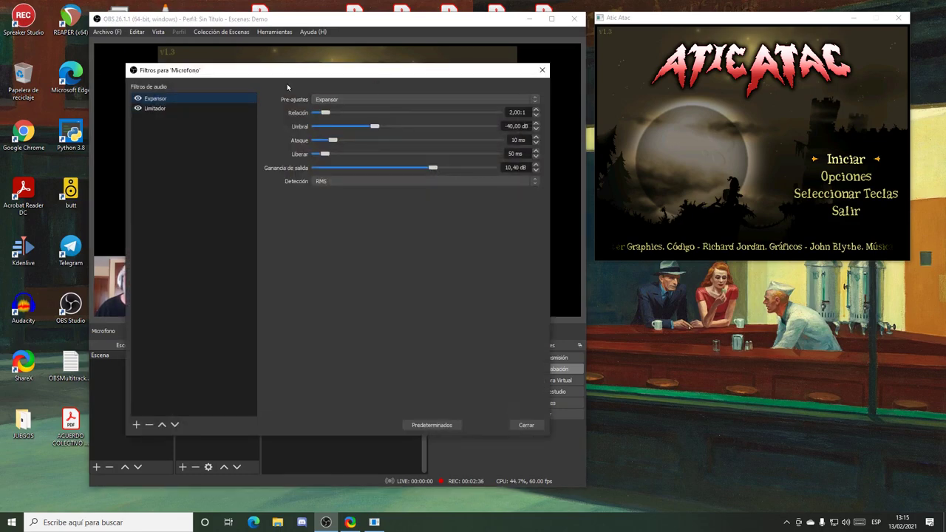
pyautogui.click(157, 108)
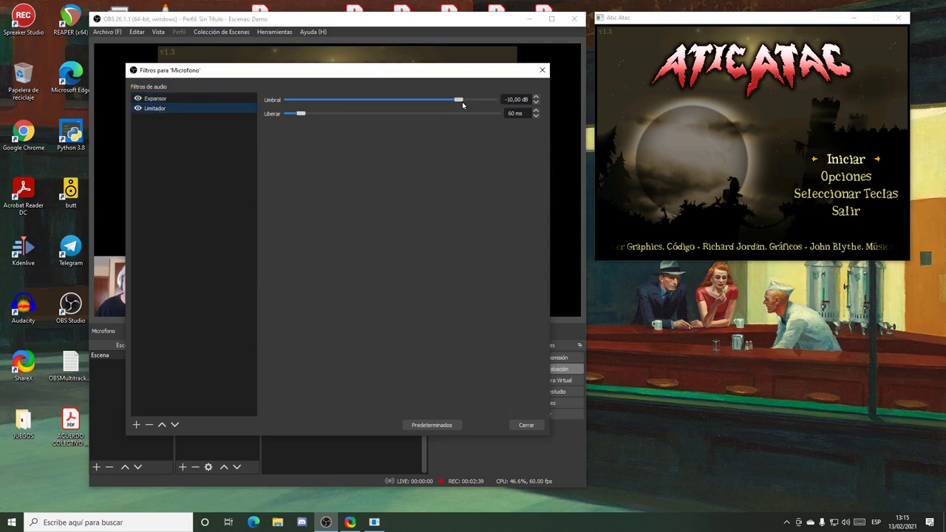
pyautogui.moveTo(422, 74); pyautogui.dragTo(678, 69)
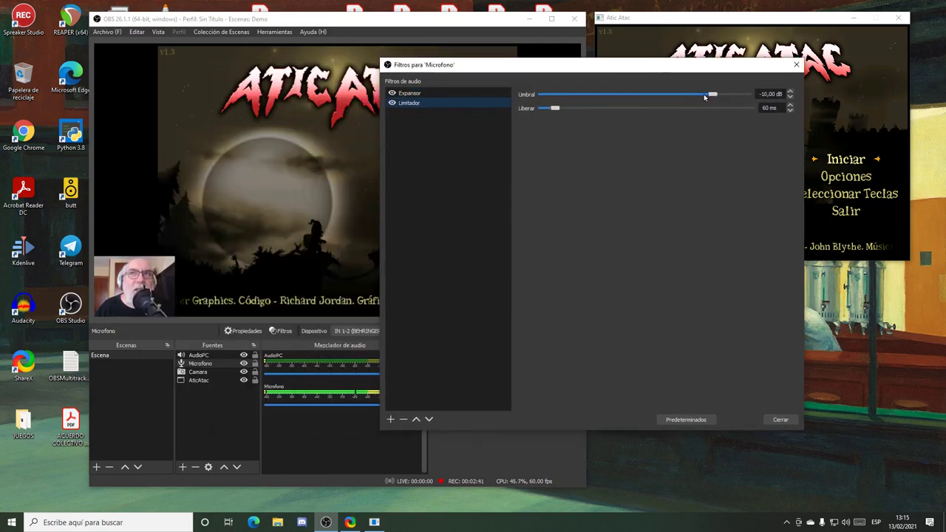
pyautogui.moveTo(543, 67); pyautogui.dragTo(603, 63)
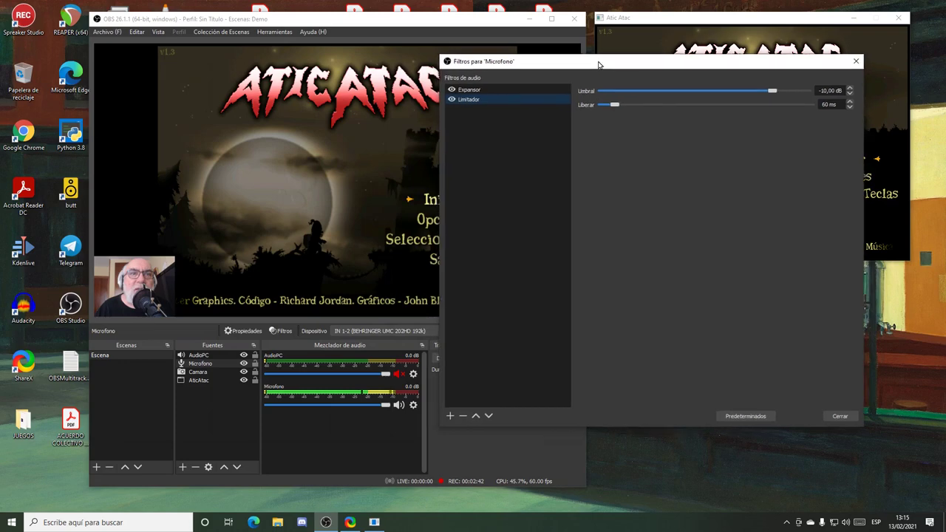
pyautogui.click(482, 90)
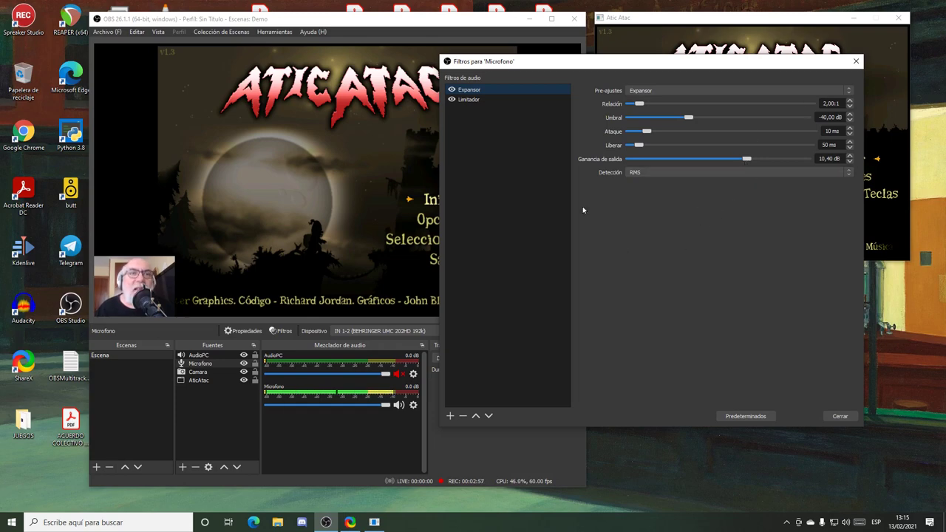
pyautogui.click(507, 100)
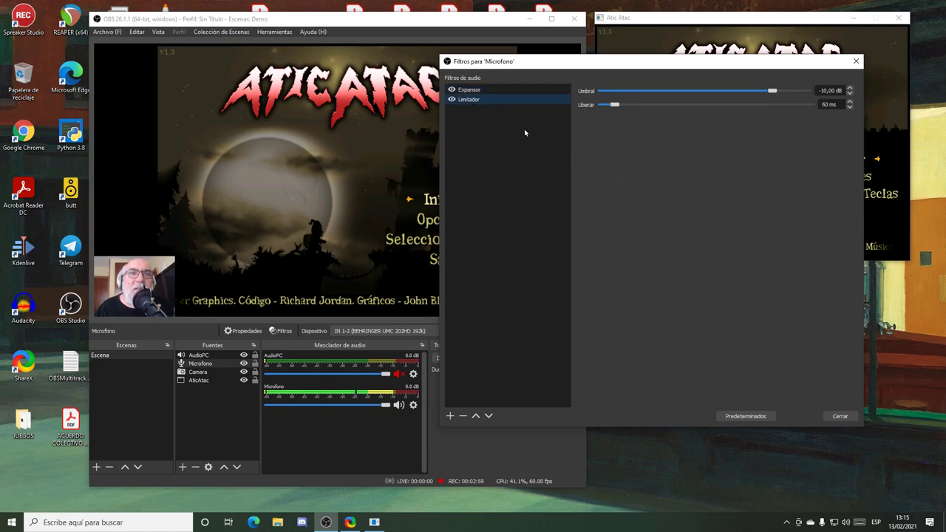
pyautogui.click(505, 91)
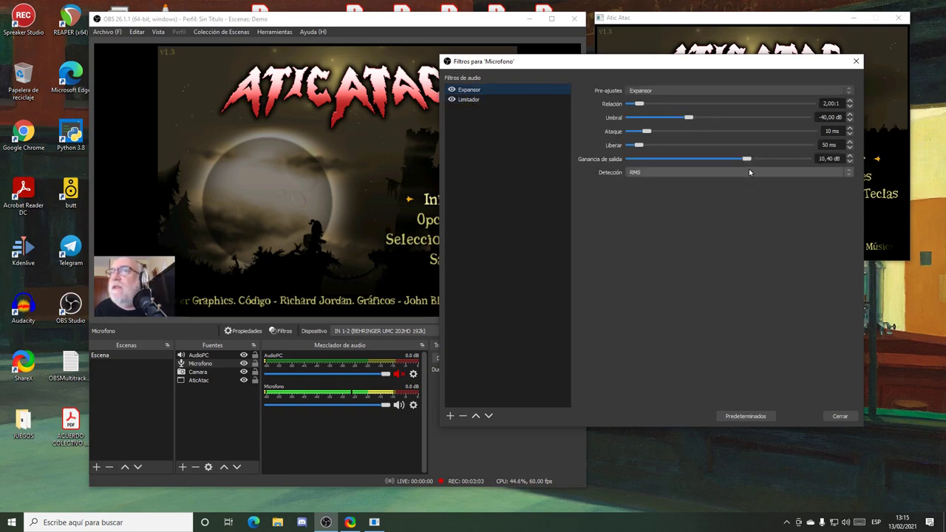
pyautogui.moveTo(749, 162); pyautogui.dragTo(735, 160)
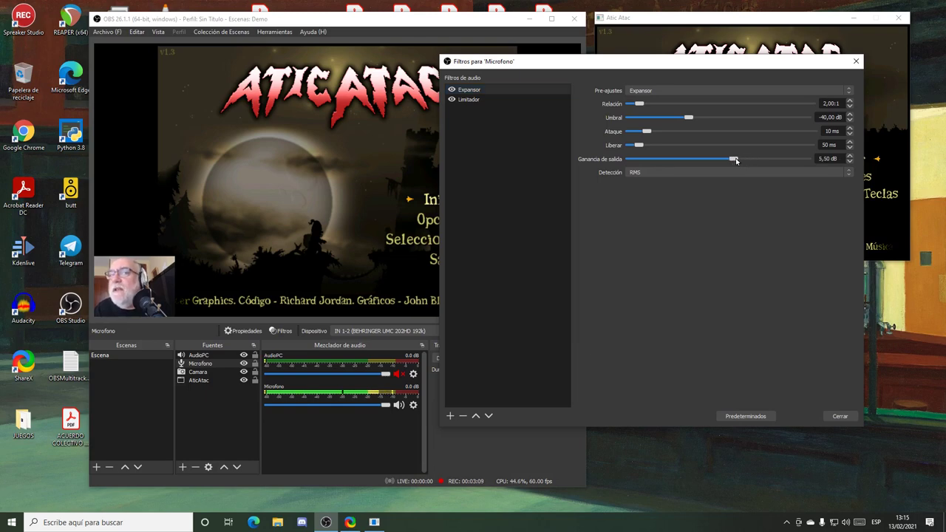
pyautogui.moveTo(736, 161); pyautogui.dragTo(744, 160)
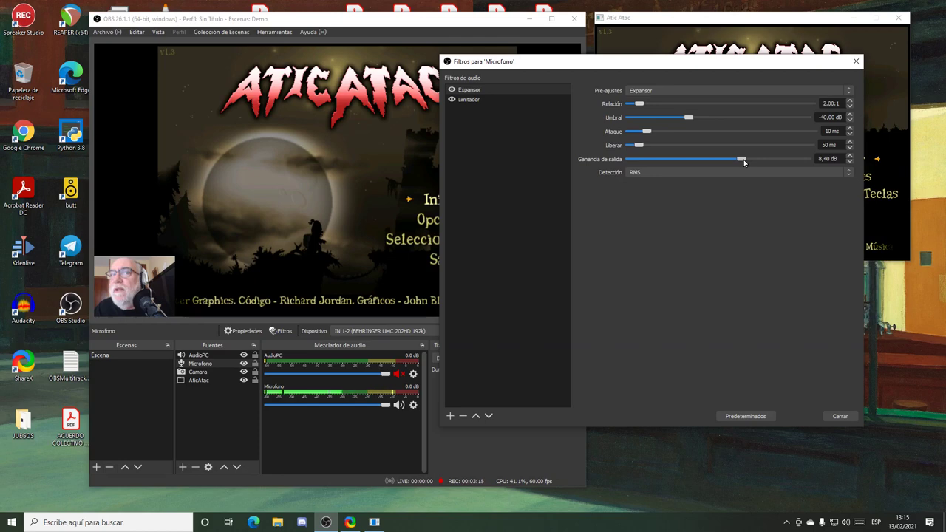
pyautogui.moveTo(744, 162); pyautogui.dragTo(746, 161)
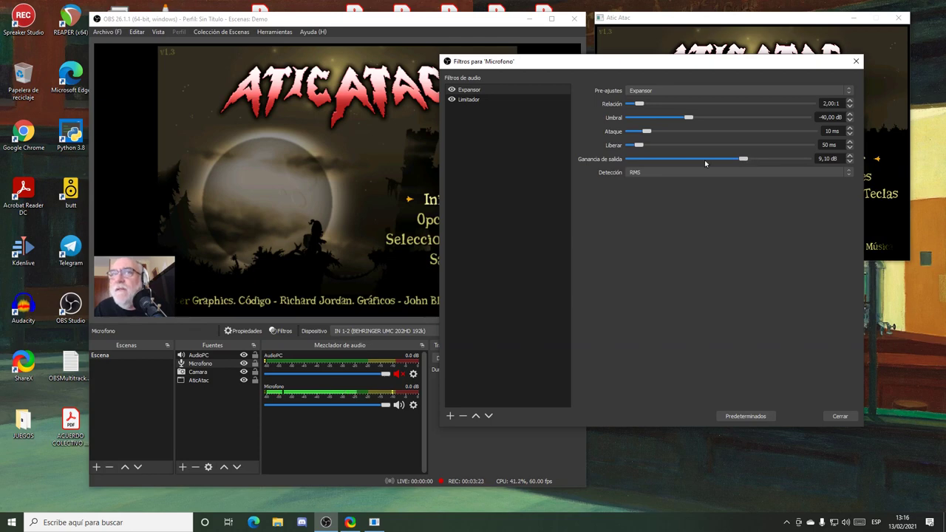
pyautogui.click(478, 102)
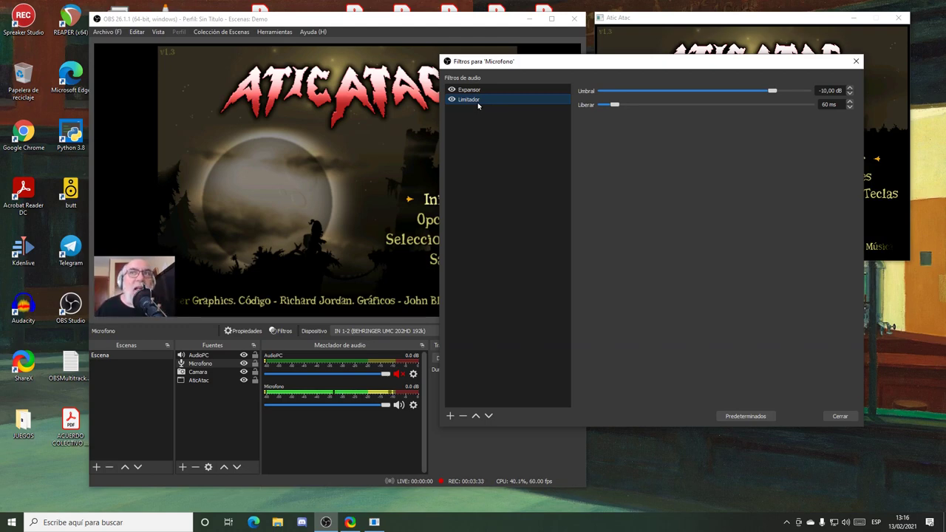
pyautogui.click(840, 416)
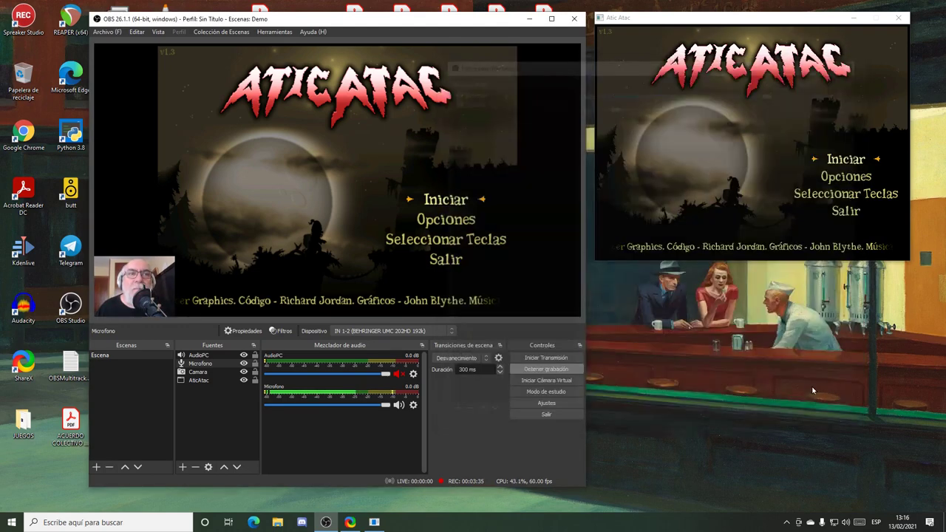
# Step: Add a Limitador filter to the AudioPC source and set its threshold to -10 dB
pyautogui.click(200, 355)
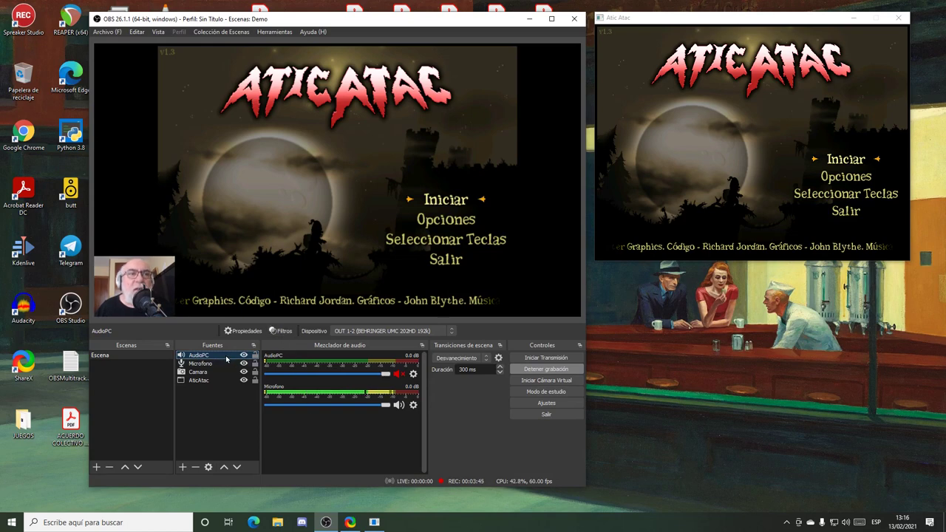
pyautogui.click(281, 331)
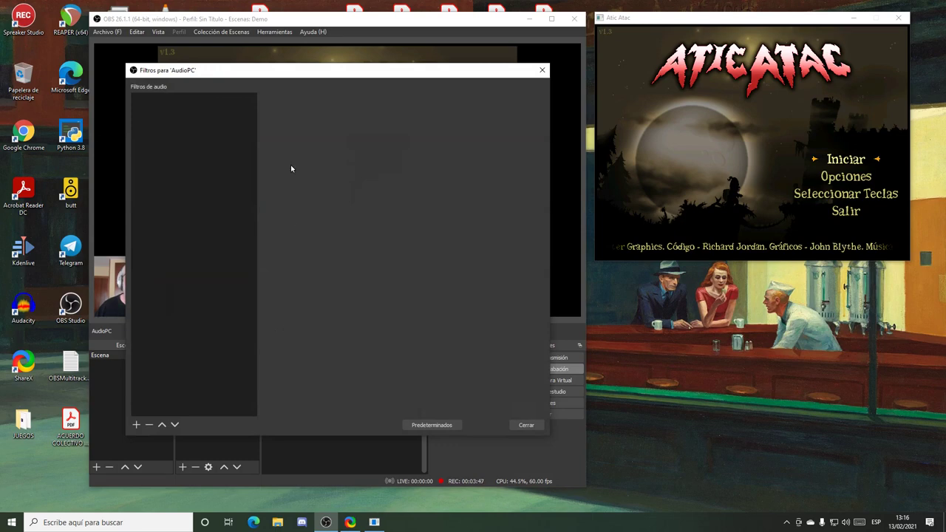
pyautogui.moveTo(289, 77); pyautogui.dragTo(609, 79)
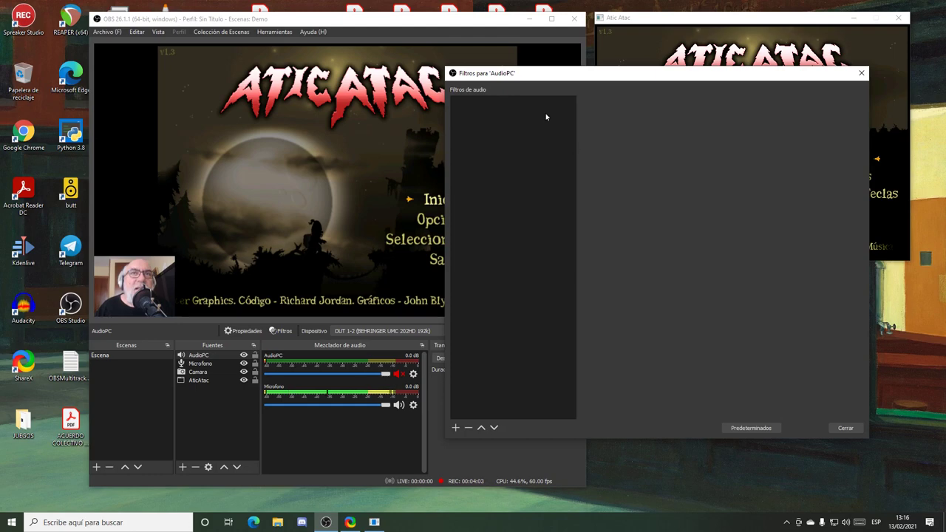
pyautogui.click(456, 429)
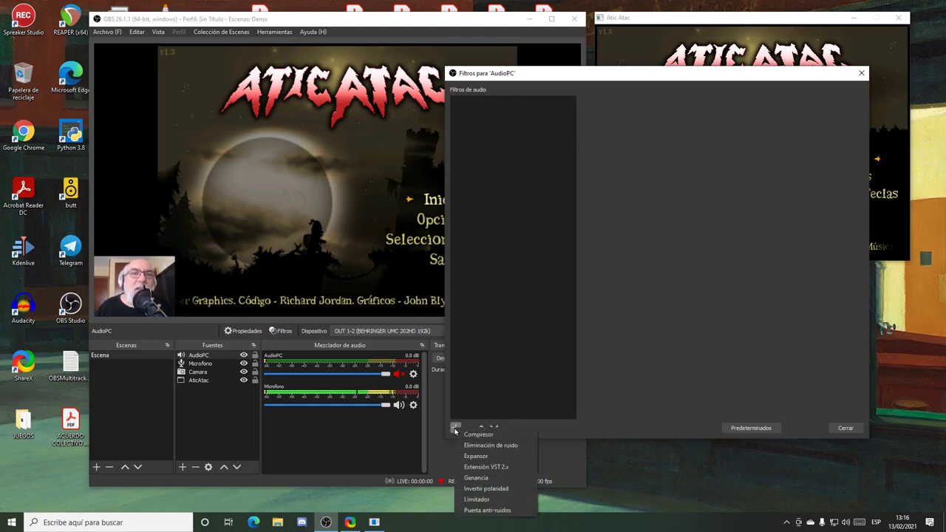
pyautogui.click(488, 497)
pyautogui.click(636, 275)
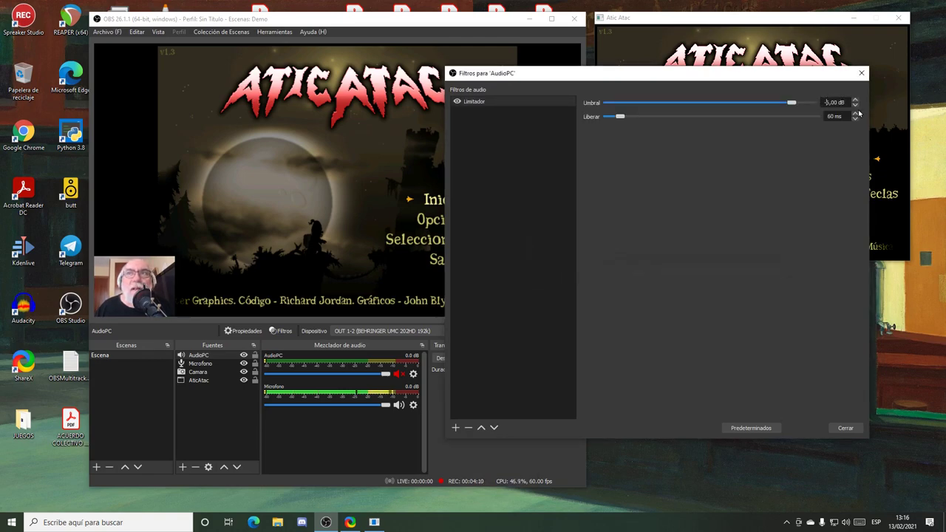
pyautogui.write('0')
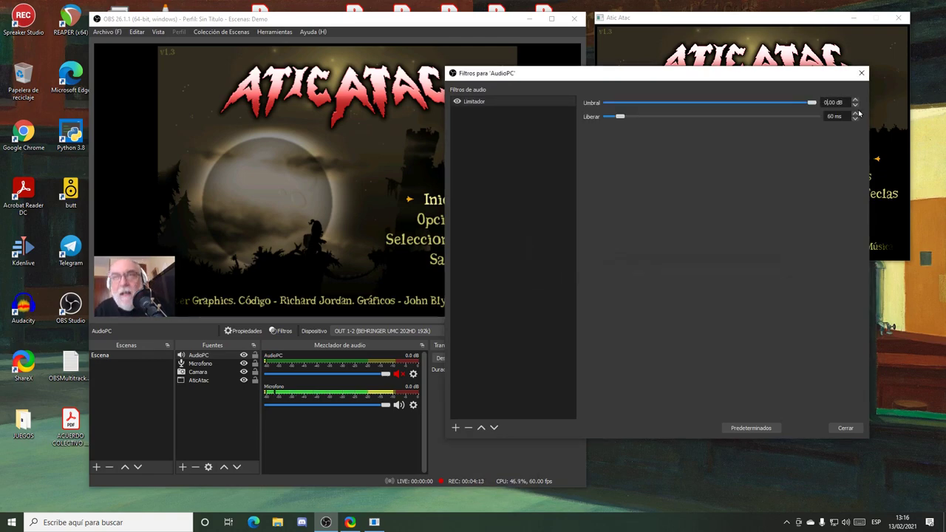
pyautogui.write('-1')
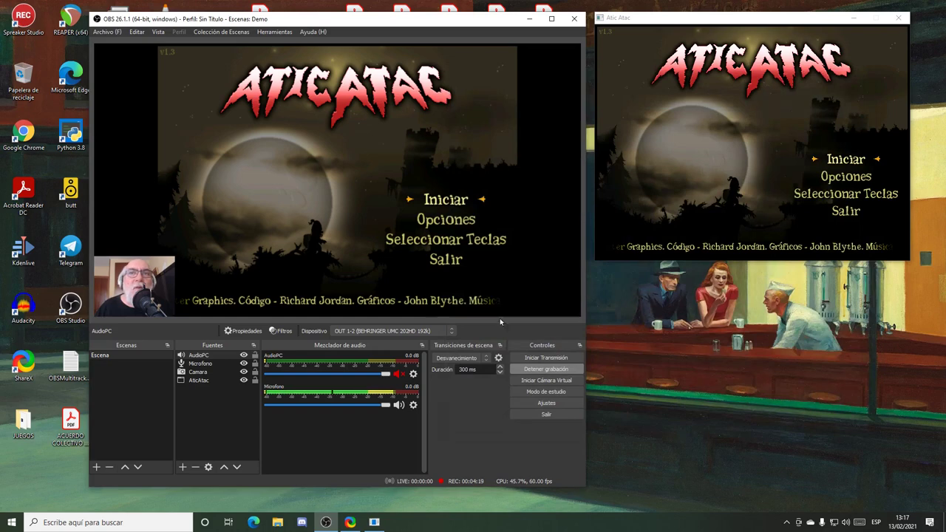
# Step: Check the AudioPC level in the audio mixer by briefly unmuting the channel and muting it again
pyautogui.click(398, 373)
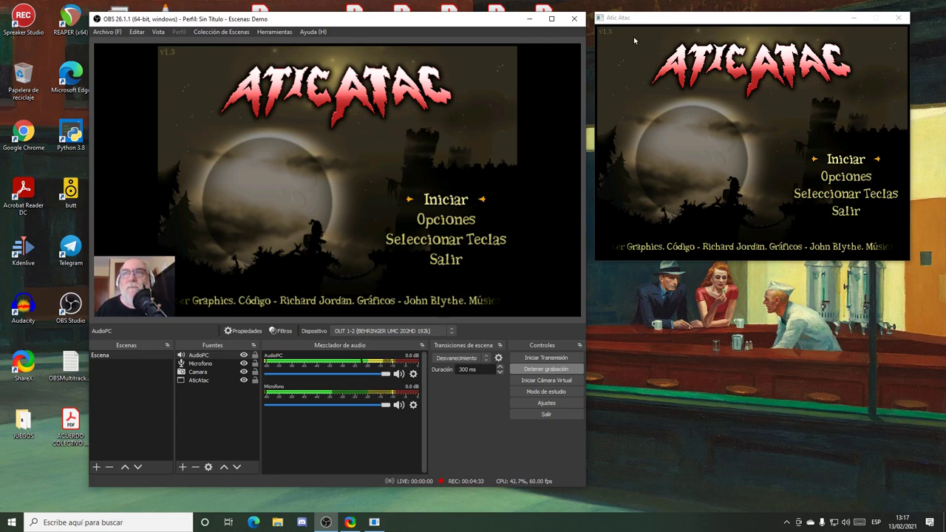
pyautogui.click(400, 374)
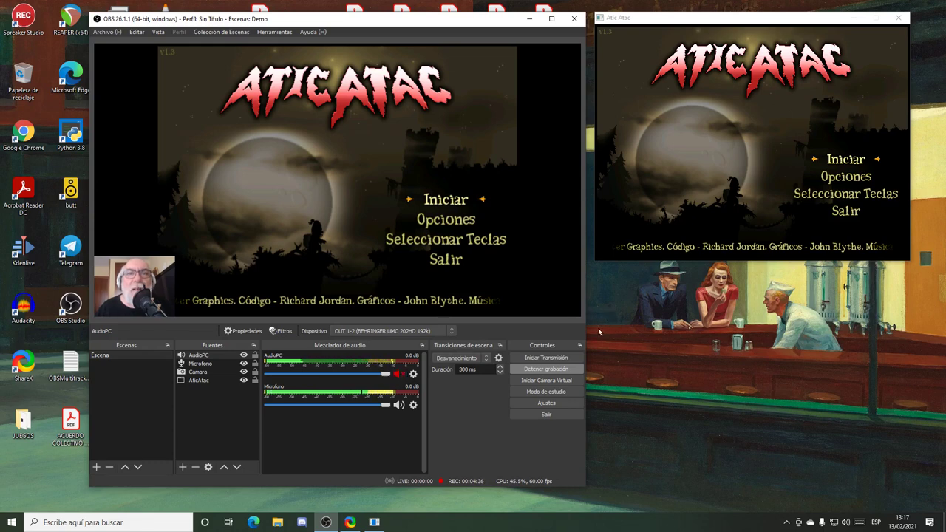
# Step: Review the Atic Atac game options down to the music volume, and leave them with Hecho
pyautogui.click(769, 20)
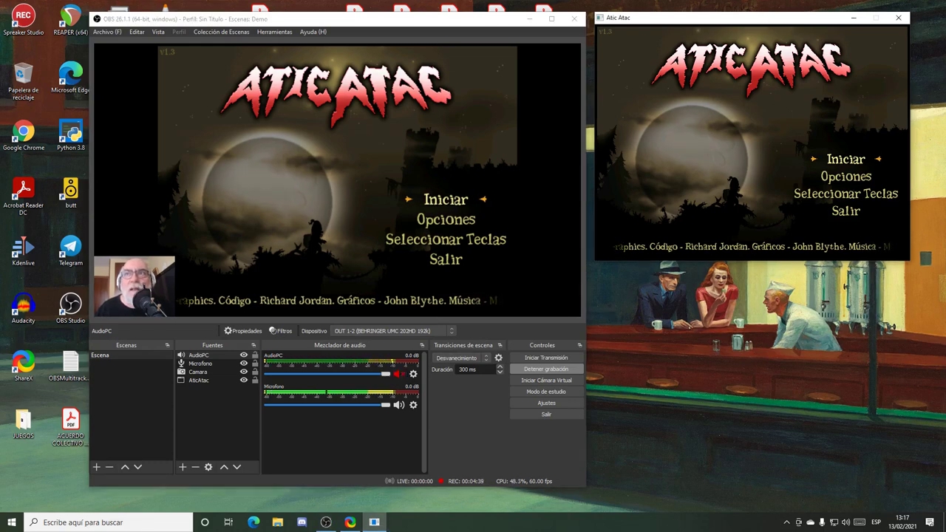
pyautogui.press('Down')
pyautogui.press('Return')
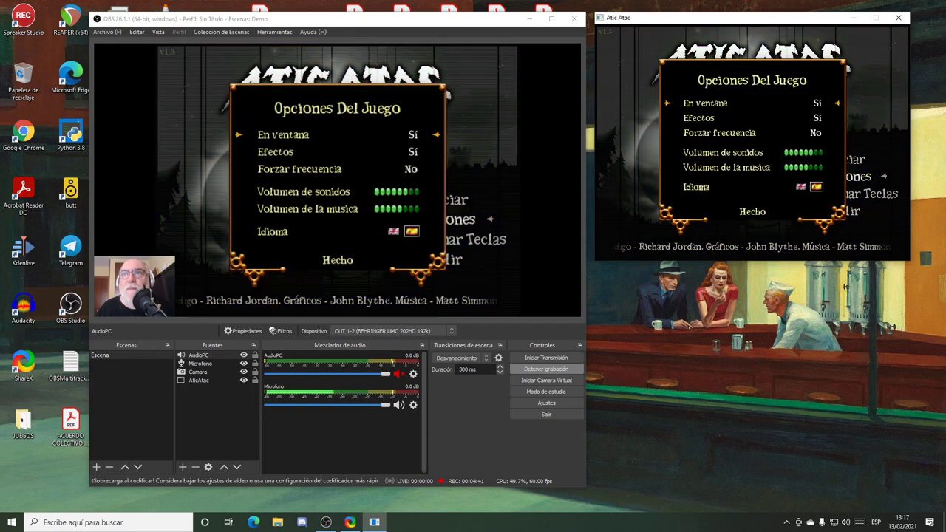
pyautogui.press('Down')
pyautogui.press('Down')
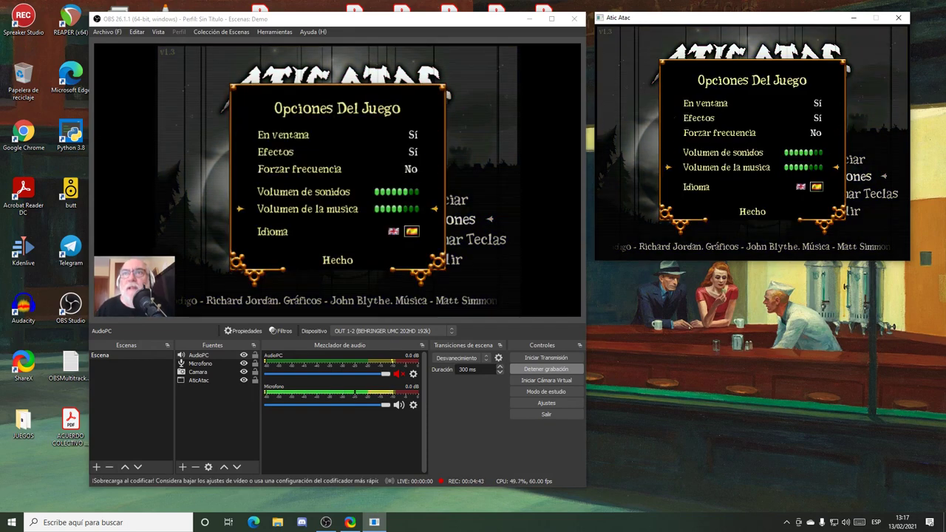
pyautogui.press('Down')
pyautogui.press('Down')
pyautogui.press('Return')
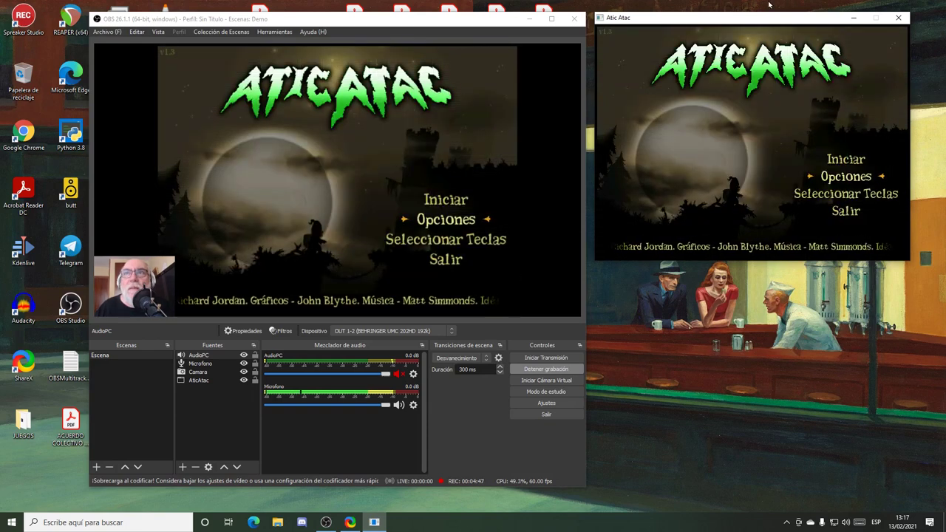
# Step: Return to OBS and check the game music's level in the mixer by briefly unmuting AudioPC and muting it again
pyautogui.click(373, 392)
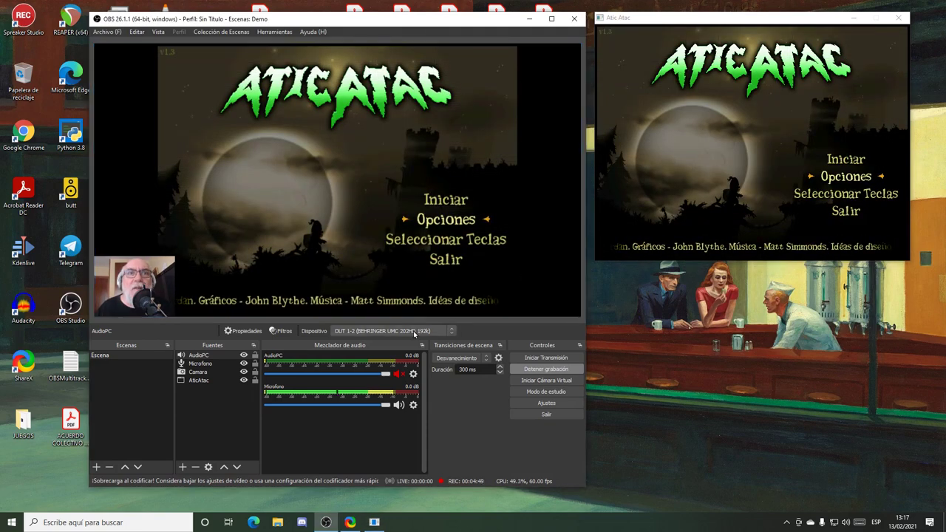
pyautogui.click(397, 375)
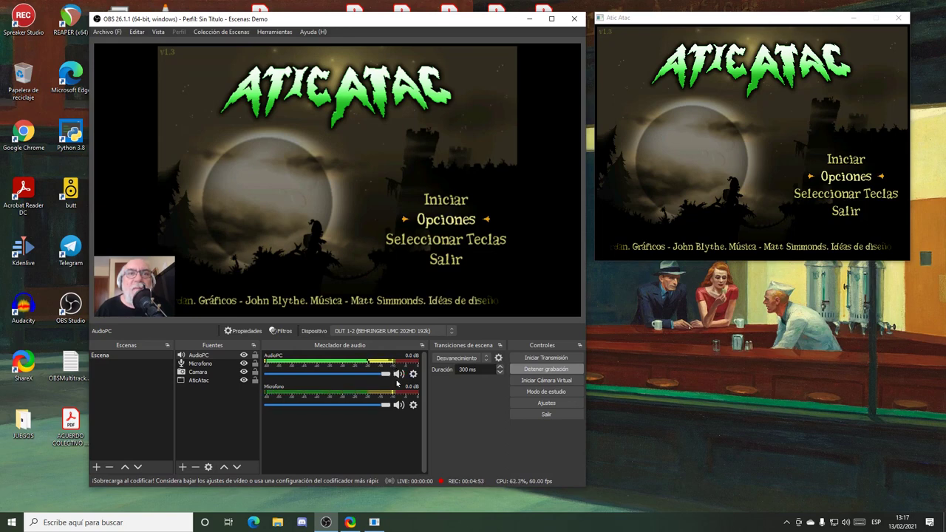
pyautogui.click(397, 374)
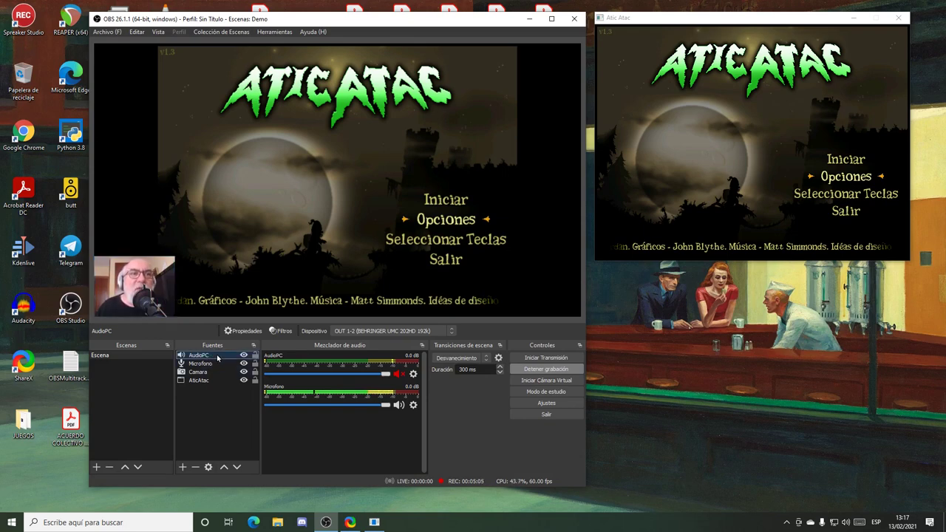
# Step: Add a Compresor filter to the AudioPC source, after its Limitador filter
pyautogui.click(282, 331)
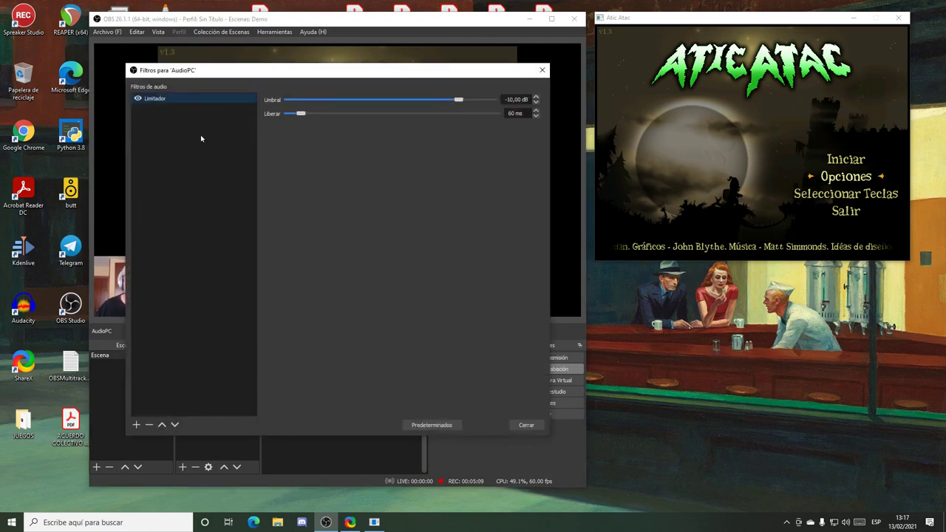
pyautogui.click(136, 424)
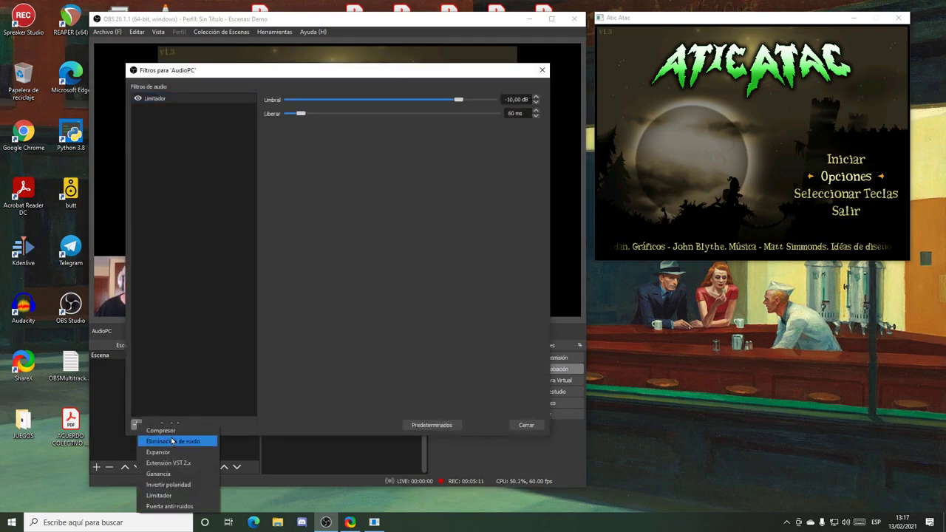
pyautogui.click(161, 430)
pyautogui.click(319, 271)
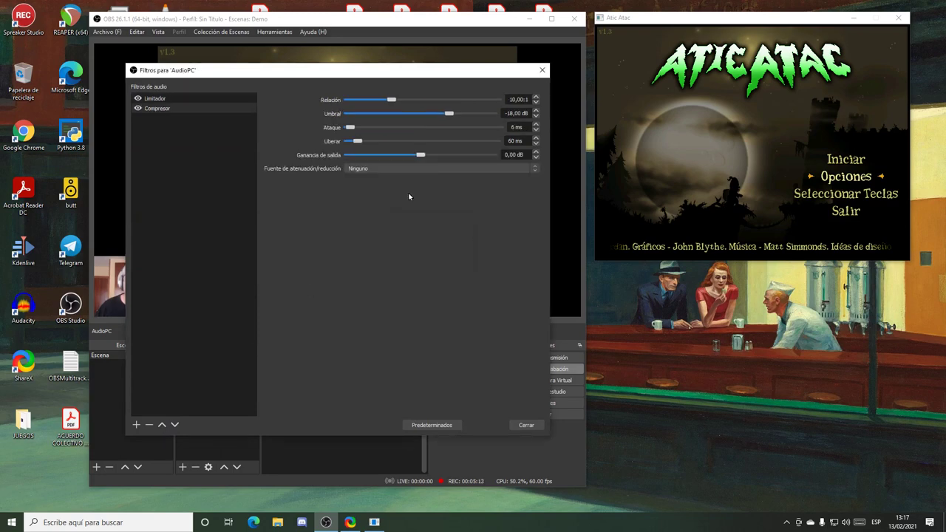
# Step: Set the AudioPC compressor's ducking source (Fuente de atenuación/reducción) to Microfono
pyautogui.moveTo(384, 74); pyautogui.dragTo(702, 63)
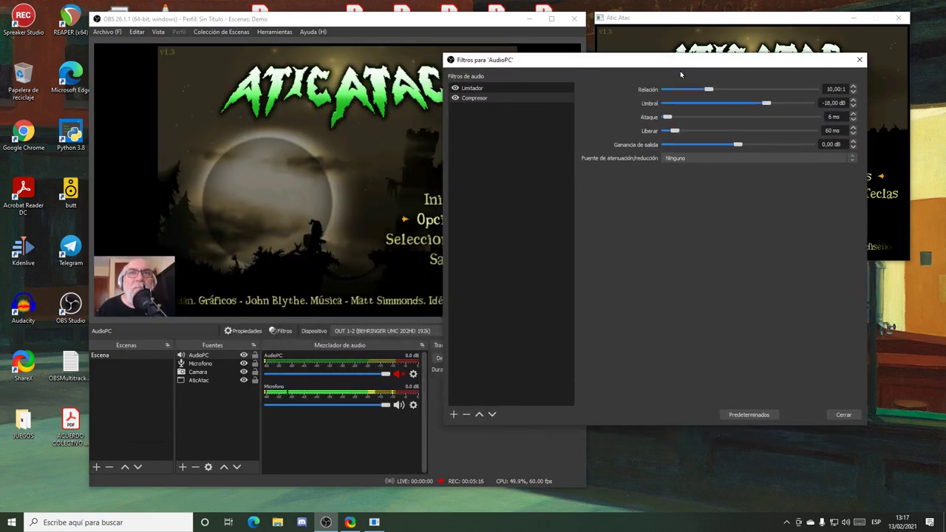
pyautogui.click(690, 159)
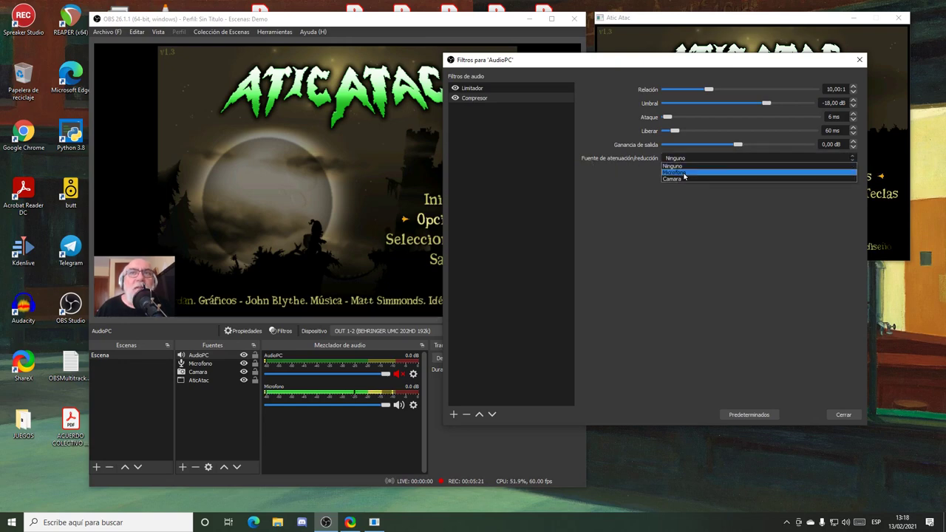
pyautogui.click(677, 173)
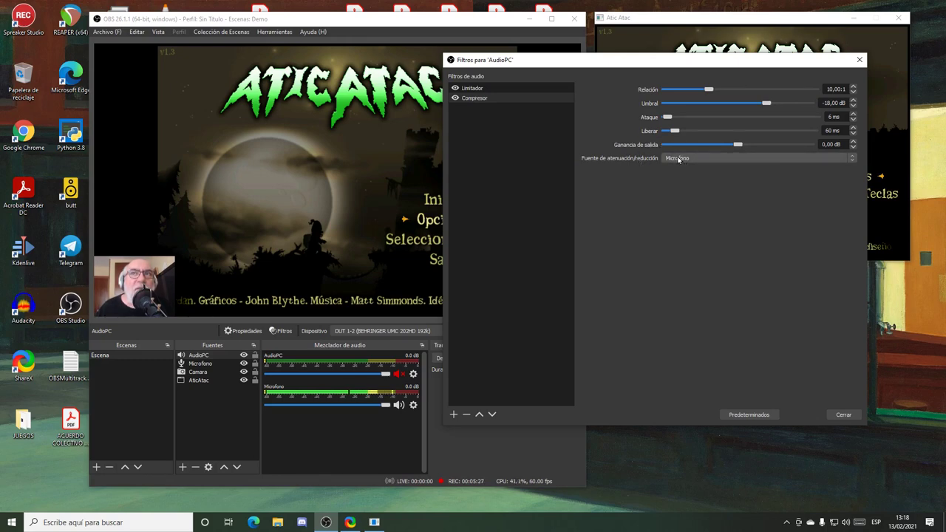
# Step: Unmute AudioPC with the mixer in view and lower the compressor's threshold to -40.70 dB
pyautogui.moveTo(687, 64); pyautogui.dragTo(724, 56)
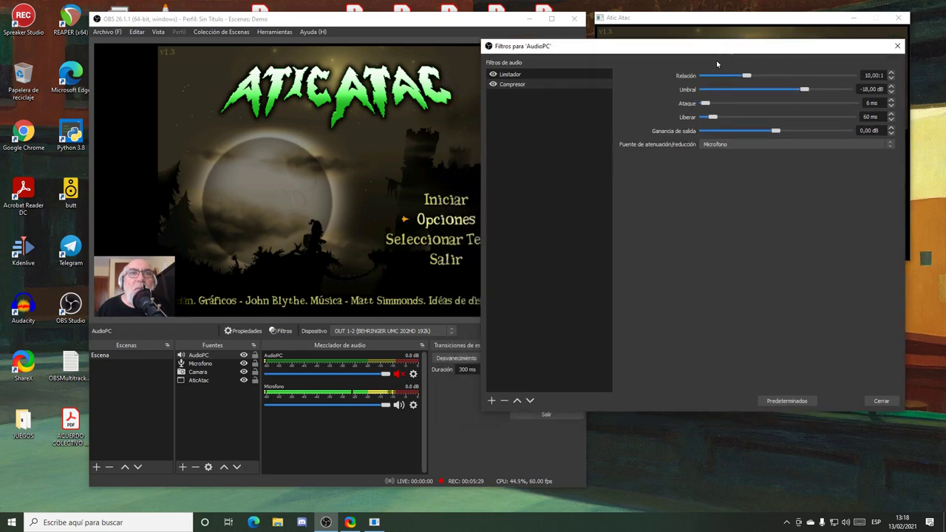
pyautogui.click(398, 375)
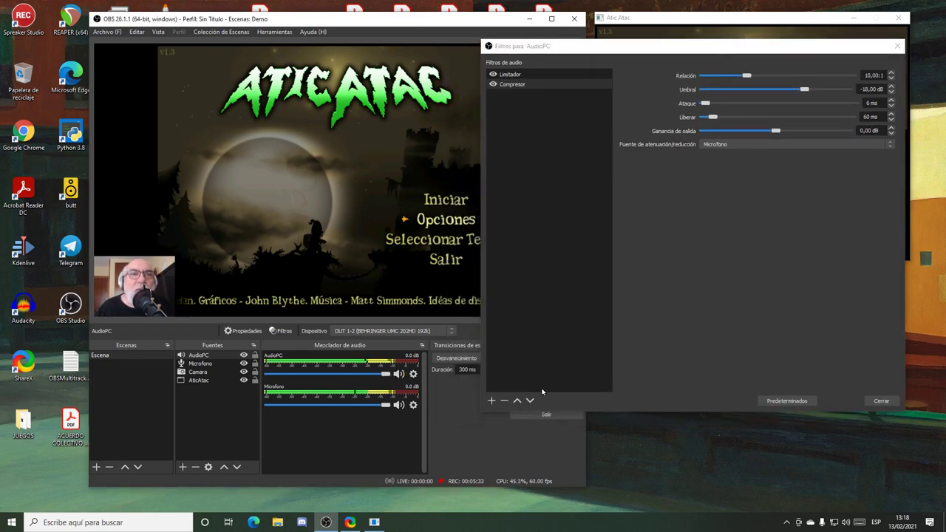
pyautogui.moveTo(804, 90); pyautogui.dragTo(738, 93)
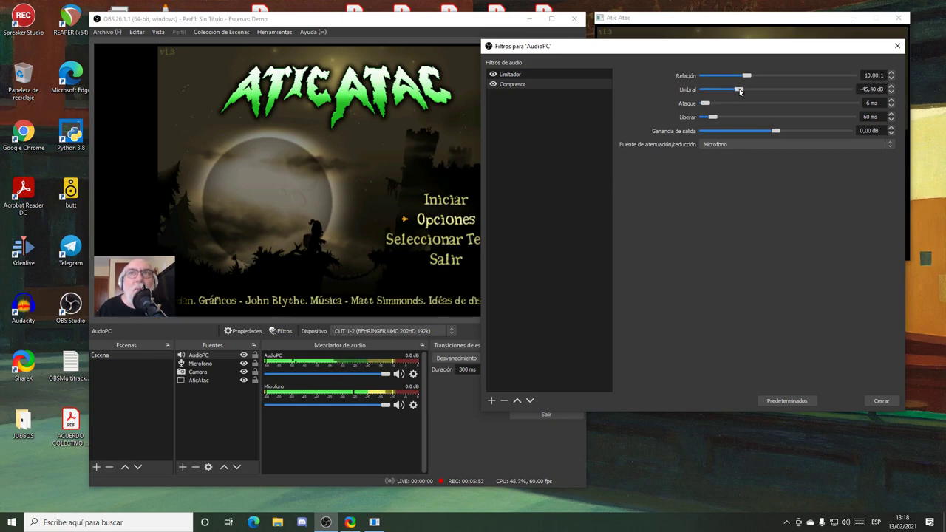
pyautogui.moveTo(741, 91); pyautogui.dragTo(750, 91)
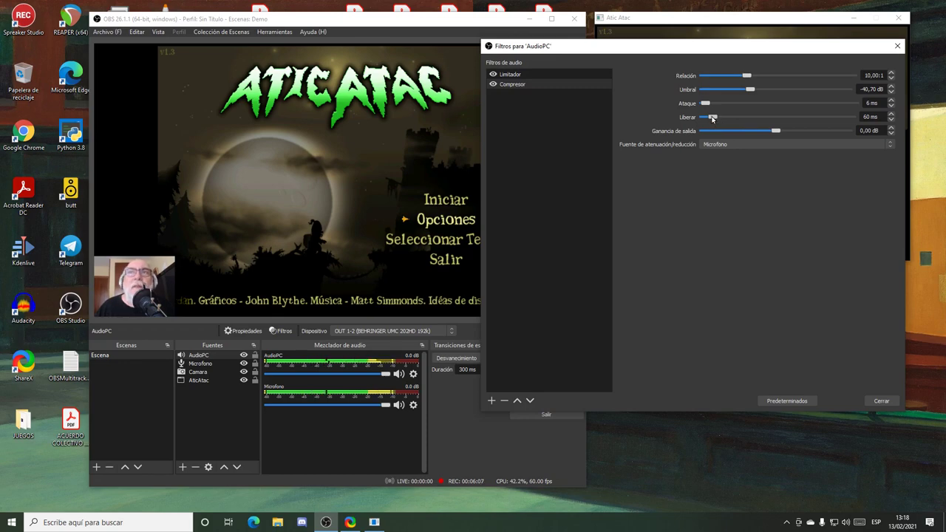
# Step: Raise the AudioPC compressor's release time to 302 ms and close the filters window
pyautogui.moveTo(713, 119); pyautogui.dragTo(718, 119)
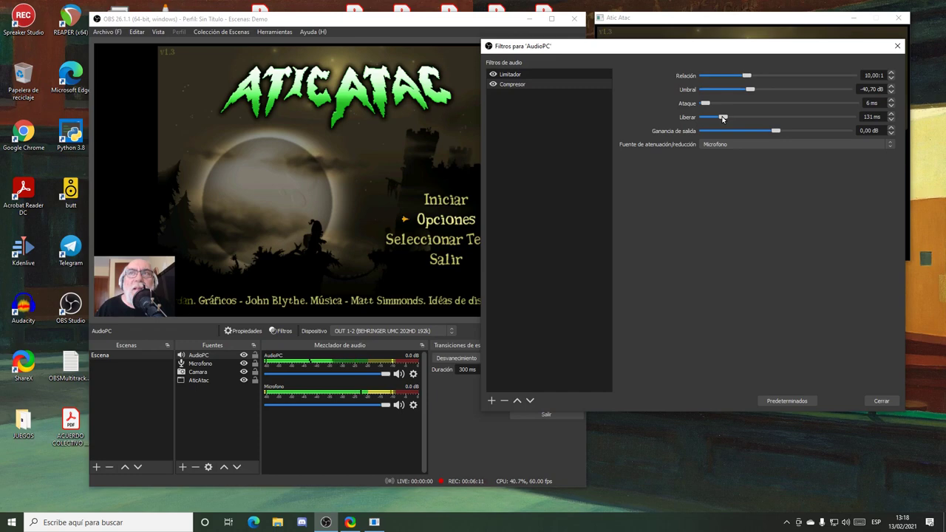
pyautogui.moveTo(723, 119); pyautogui.dragTo(732, 117)
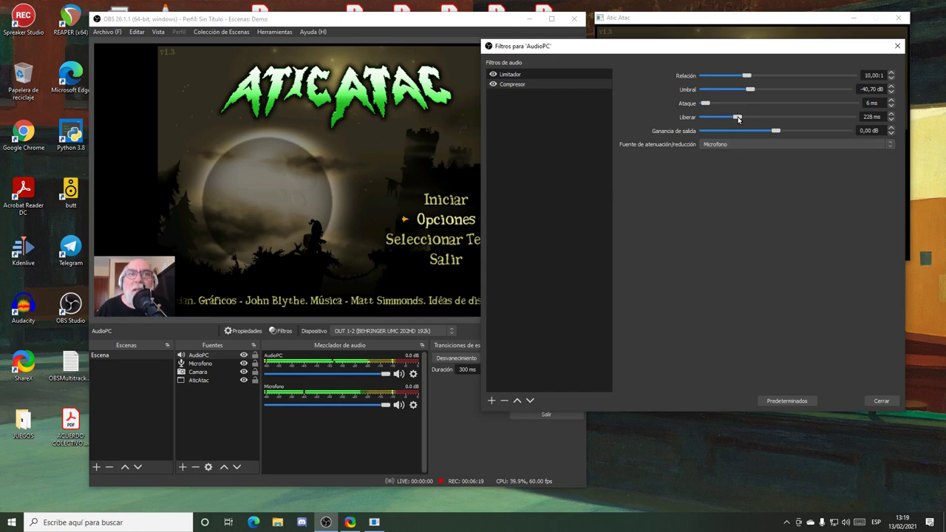
pyautogui.moveTo(738, 118); pyautogui.dragTo(745, 118)
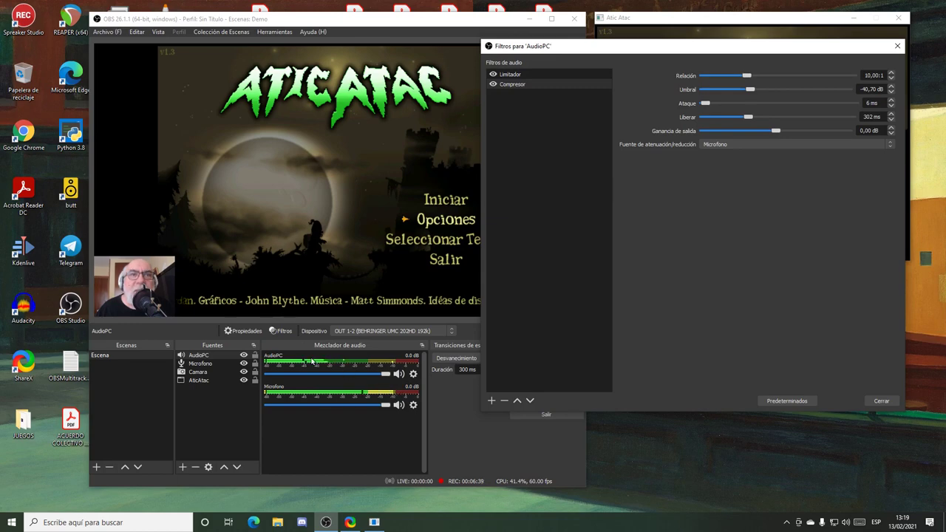
pyautogui.click(882, 401)
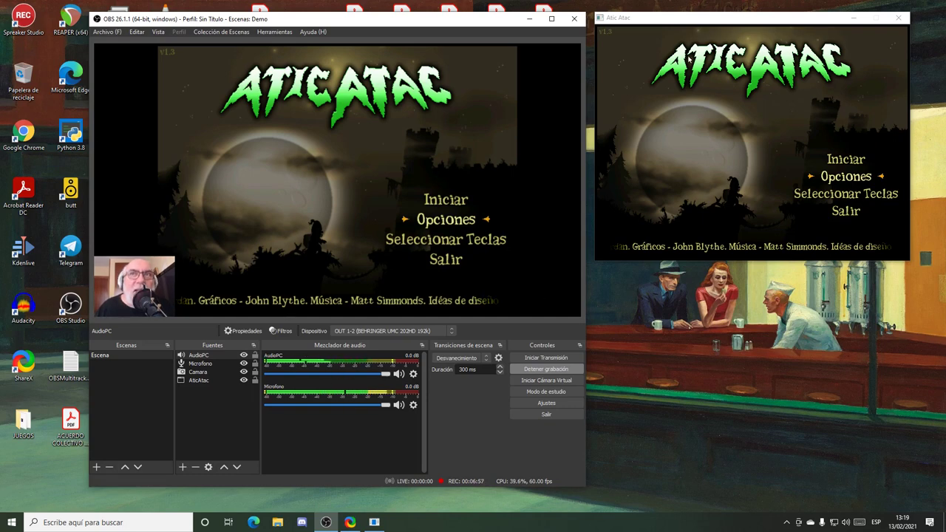
# Step: Switch to the Atic Atac window and start a new game with Iniciar
pyautogui.click(702, 18)
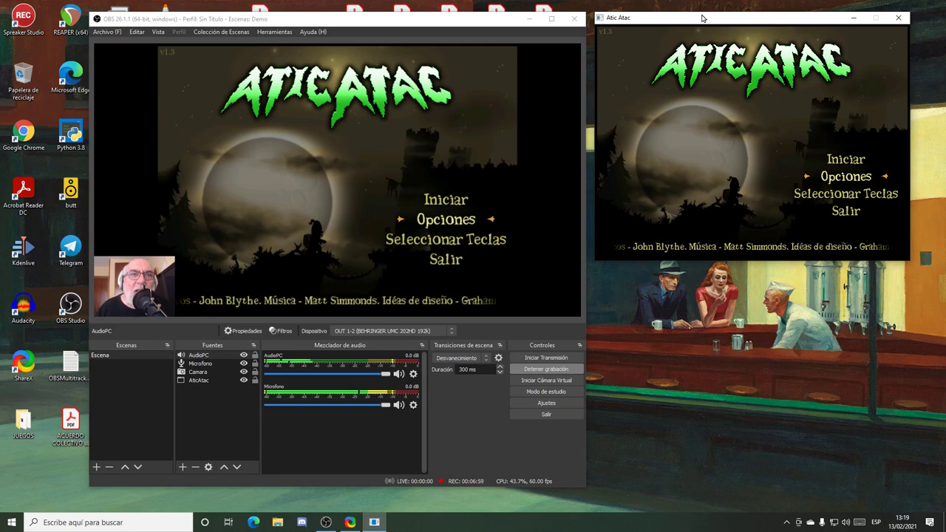
pyautogui.press('Up')
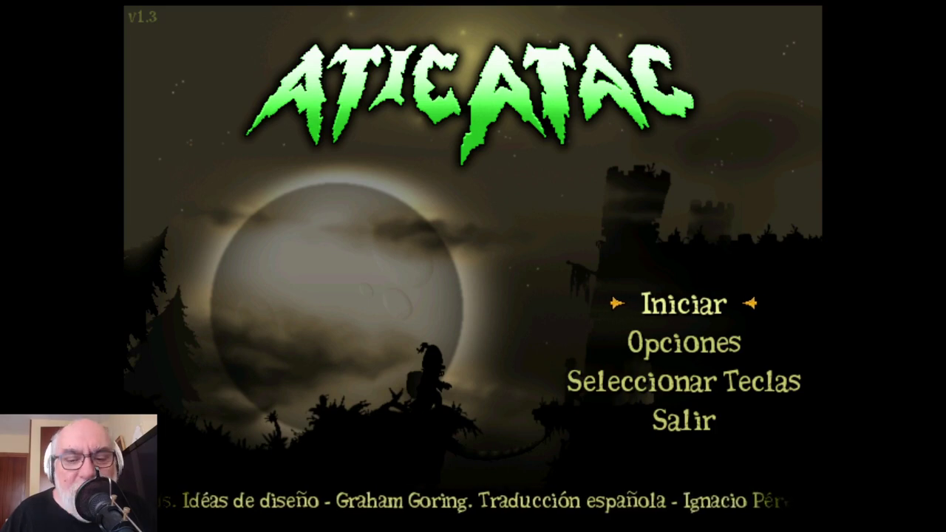
pyautogui.press('Return')
pyautogui.press('Return')
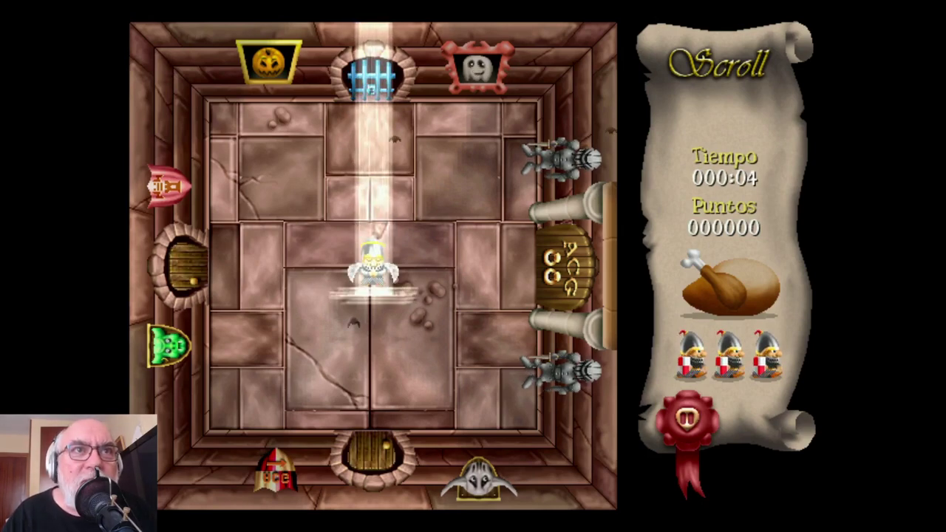
pyautogui.press('Down')
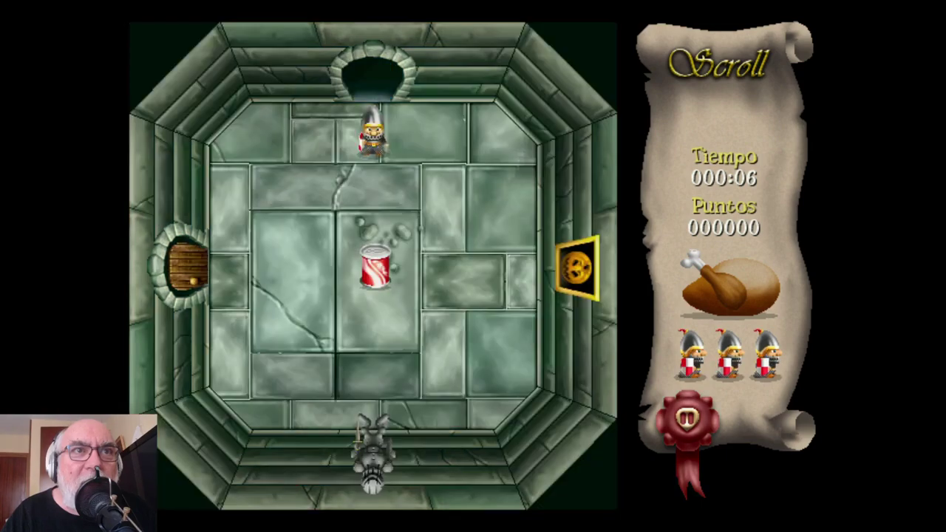
pyautogui.press('Down')
pyautogui.press('Left')
pyautogui.press('Left')
pyautogui.press('Up')
pyautogui.press('Down')
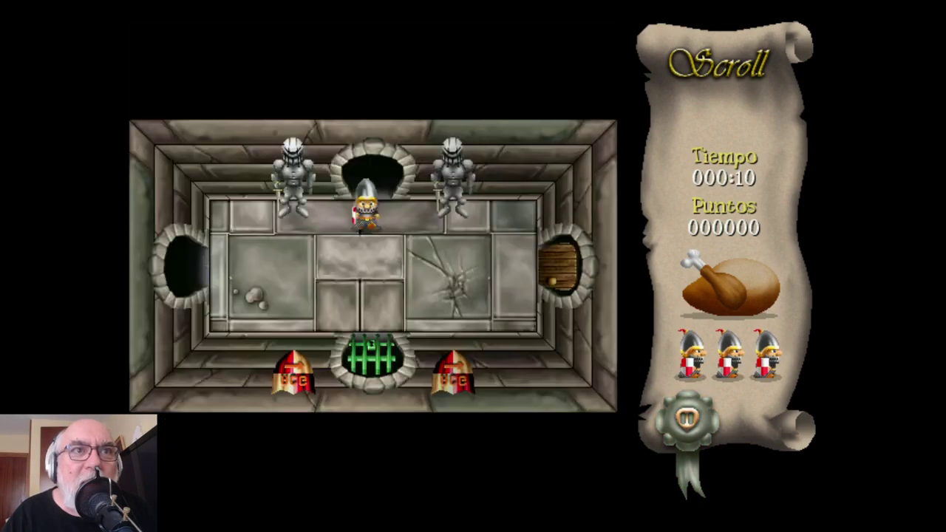
pyautogui.press('Left')
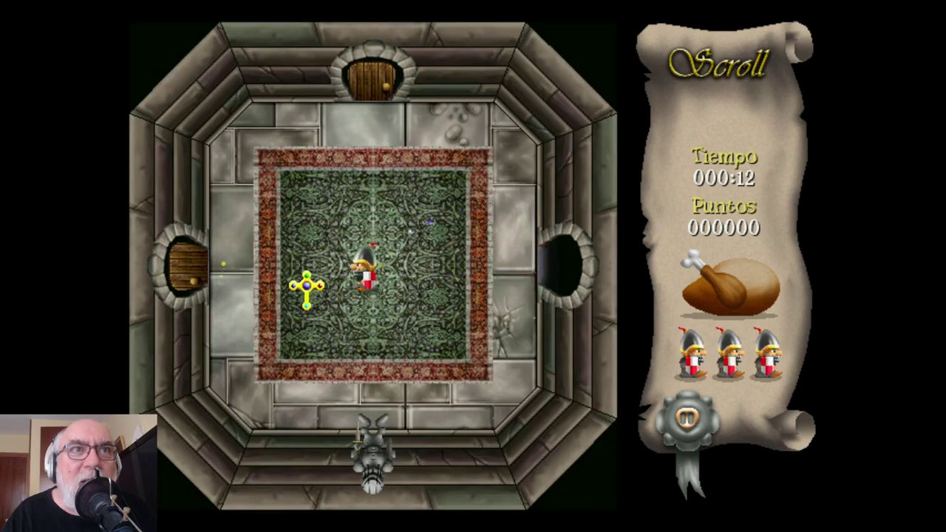
pyautogui.press('Left')
pyautogui.press('Up')
pyautogui.press('Up')
pyautogui.press('Left')
pyautogui.press('Down')
pyautogui.press('Right')
pyautogui.press('Left')
pyautogui.press('Down')
pyautogui.press('Down')
pyautogui.press('Up')
pyautogui.press('Up')
pyautogui.press('Left')
pyautogui.press('Down')
pyautogui.press('Left')
pyautogui.press('Left')
pyautogui.press('Down')
pyautogui.press('Up')
pyautogui.press('Left')
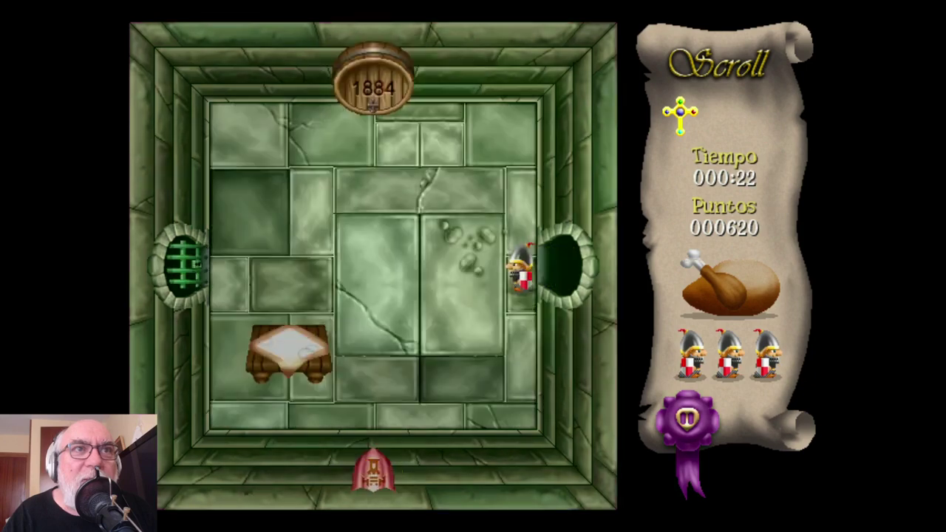
pyautogui.press('Right')
pyautogui.press('Right')
pyautogui.press('Down')
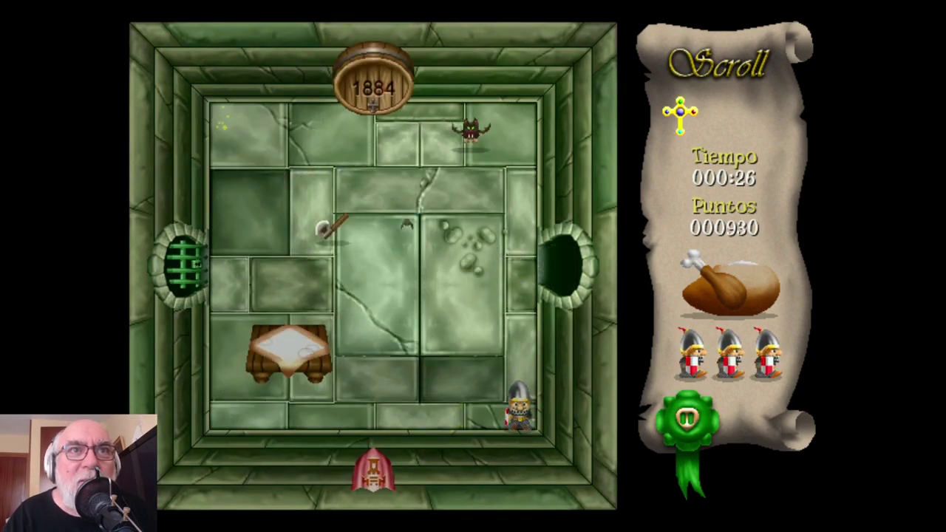
pyautogui.press('Up')
pyautogui.press('Down')
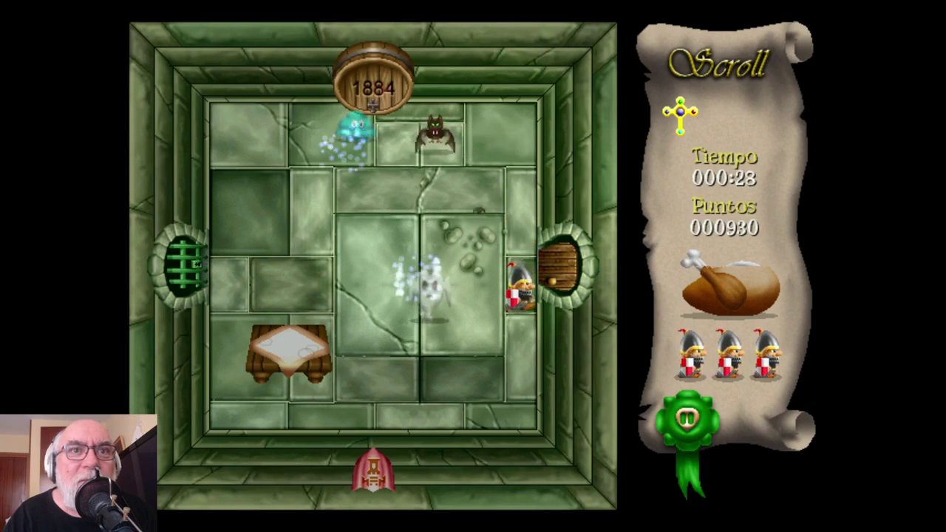
pyautogui.press('Up')
pyautogui.press('Right')
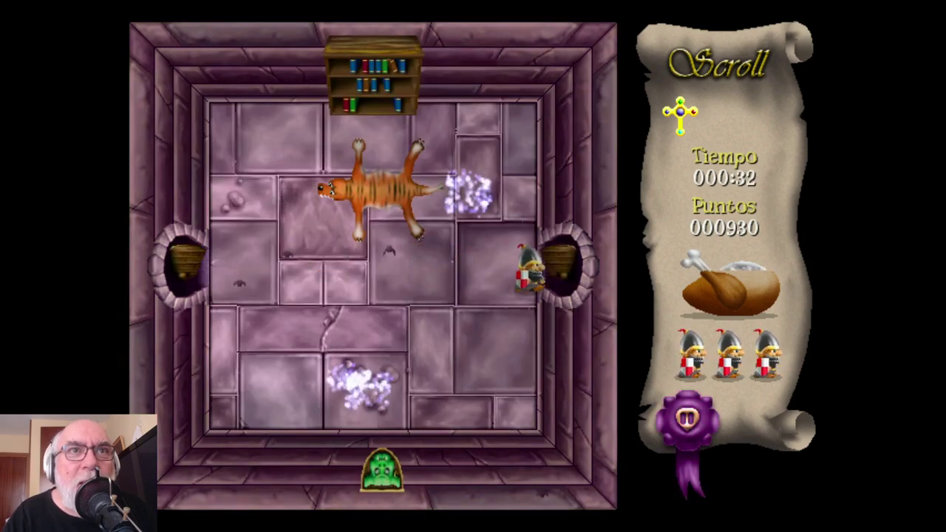
pyautogui.press('Right')
pyautogui.press('Up')
pyautogui.press('Right')
pyautogui.press('Down')
pyautogui.press('Down')
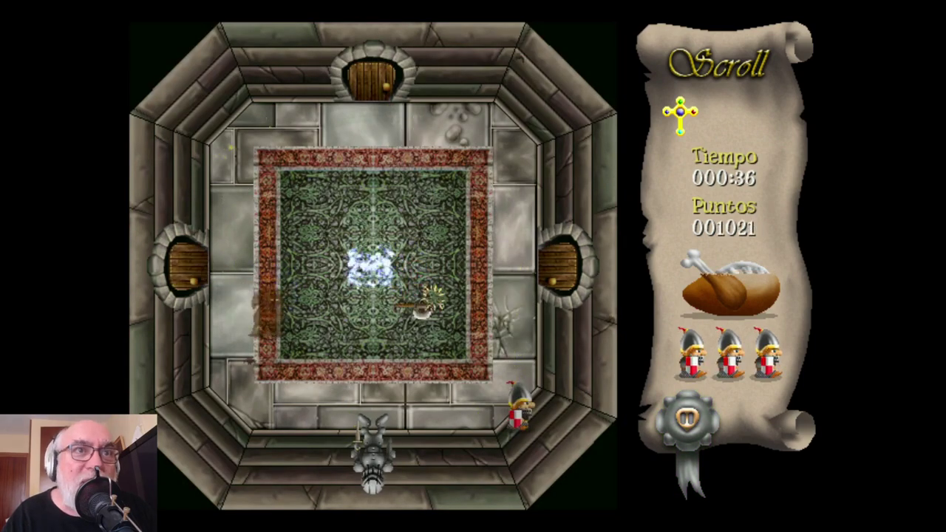
pyautogui.press('Up')
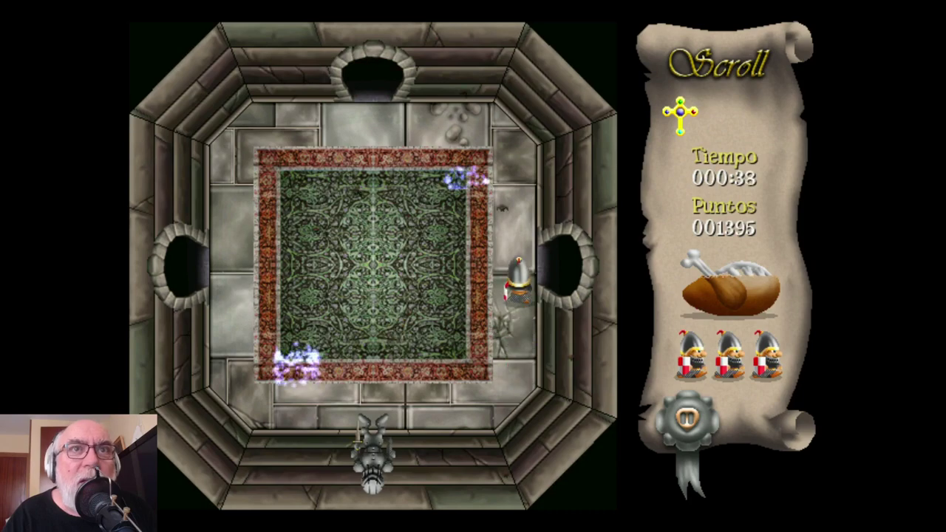
pyautogui.press('Right')
pyautogui.press('Up')
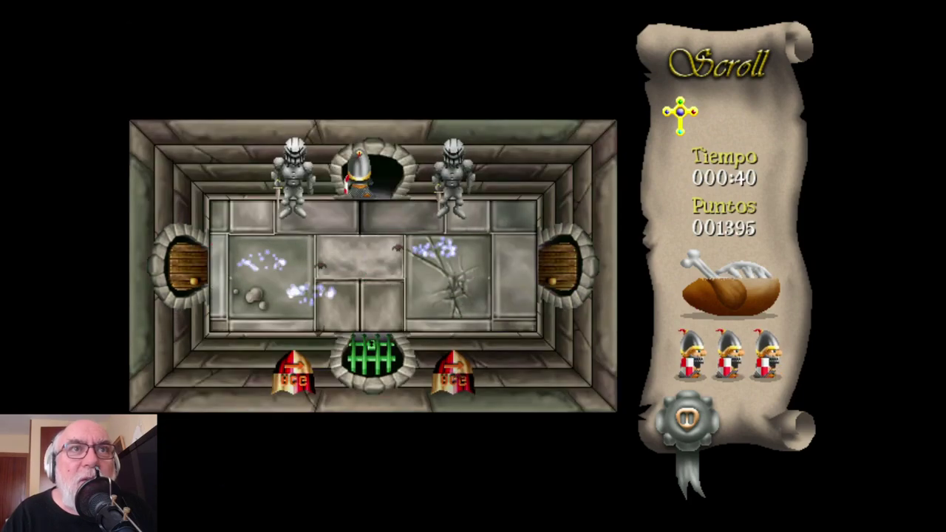
pyautogui.press('Up')
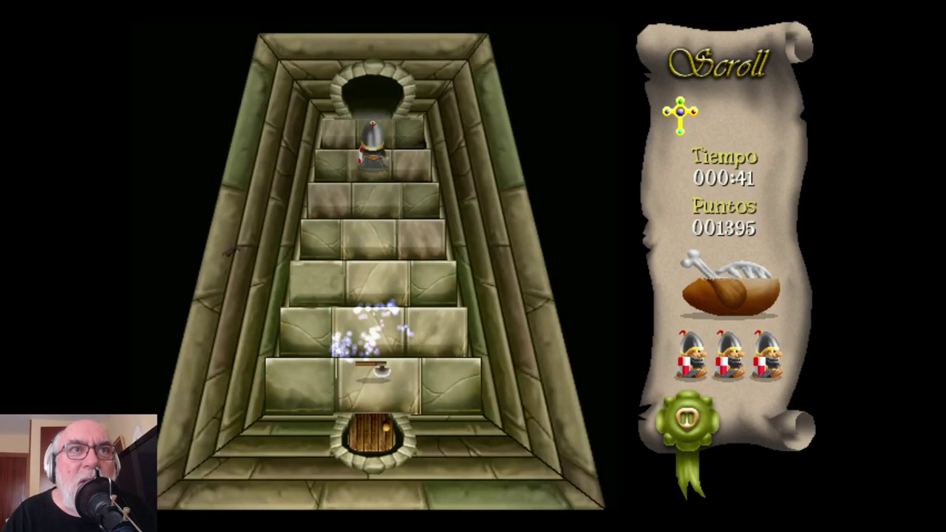
pyautogui.press('Up')
pyautogui.press('Right')
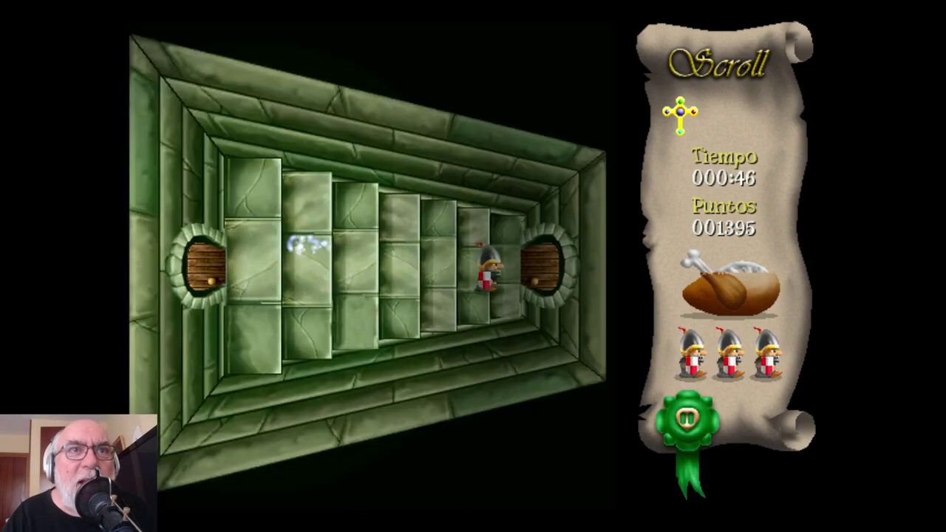
pyautogui.press('Right')
pyautogui.press('Right')
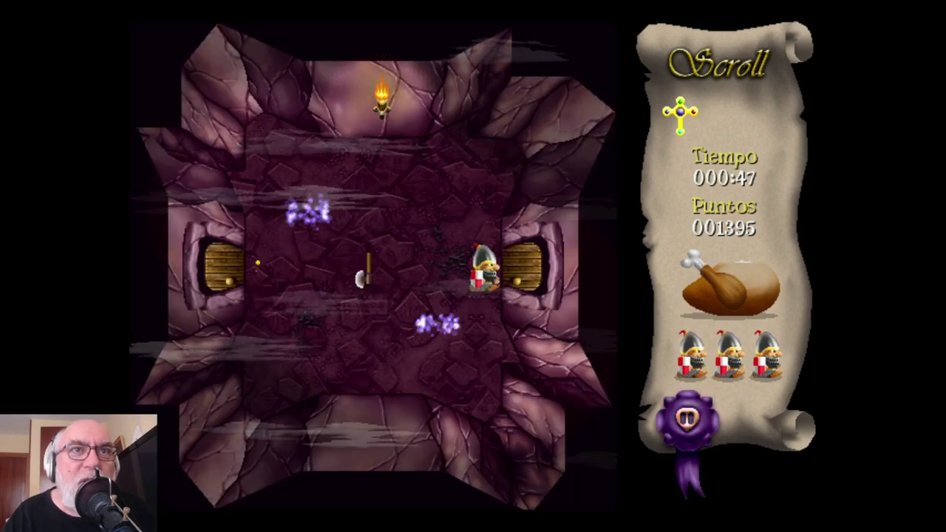
pyautogui.press('Up')
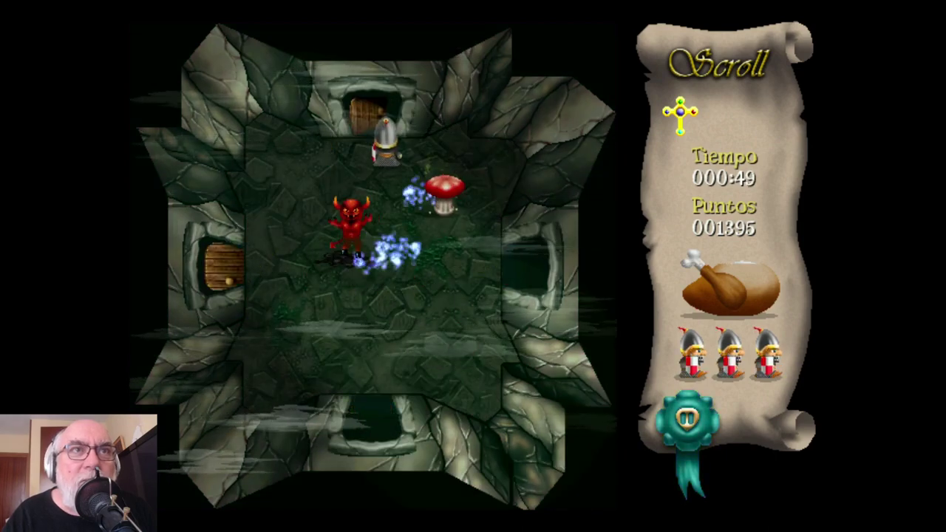
pyautogui.press('Up')
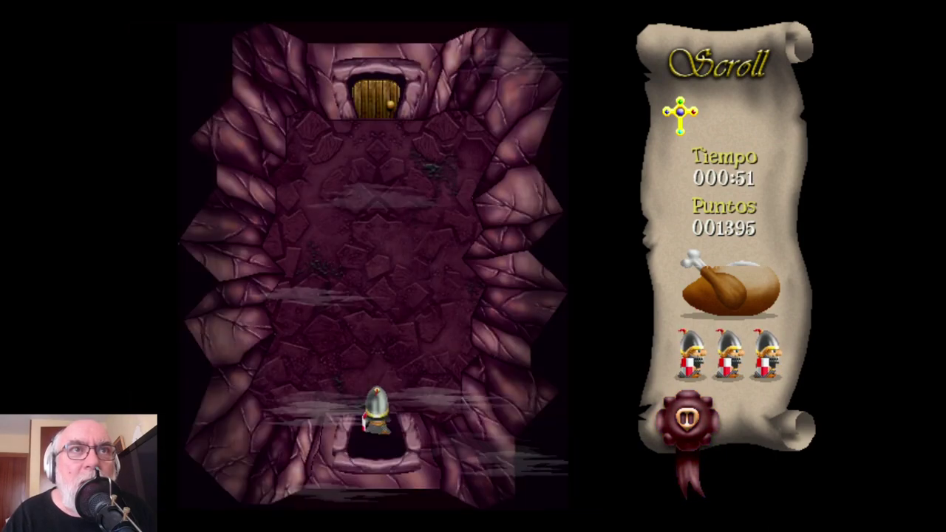
pyautogui.press('Up')
pyautogui.press('Right')
pyautogui.press('Left')
pyautogui.press('Down')
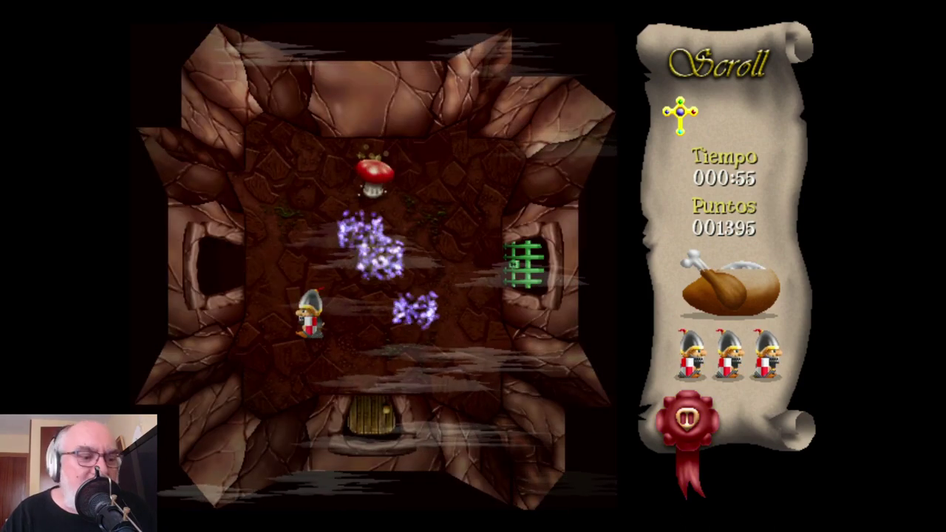